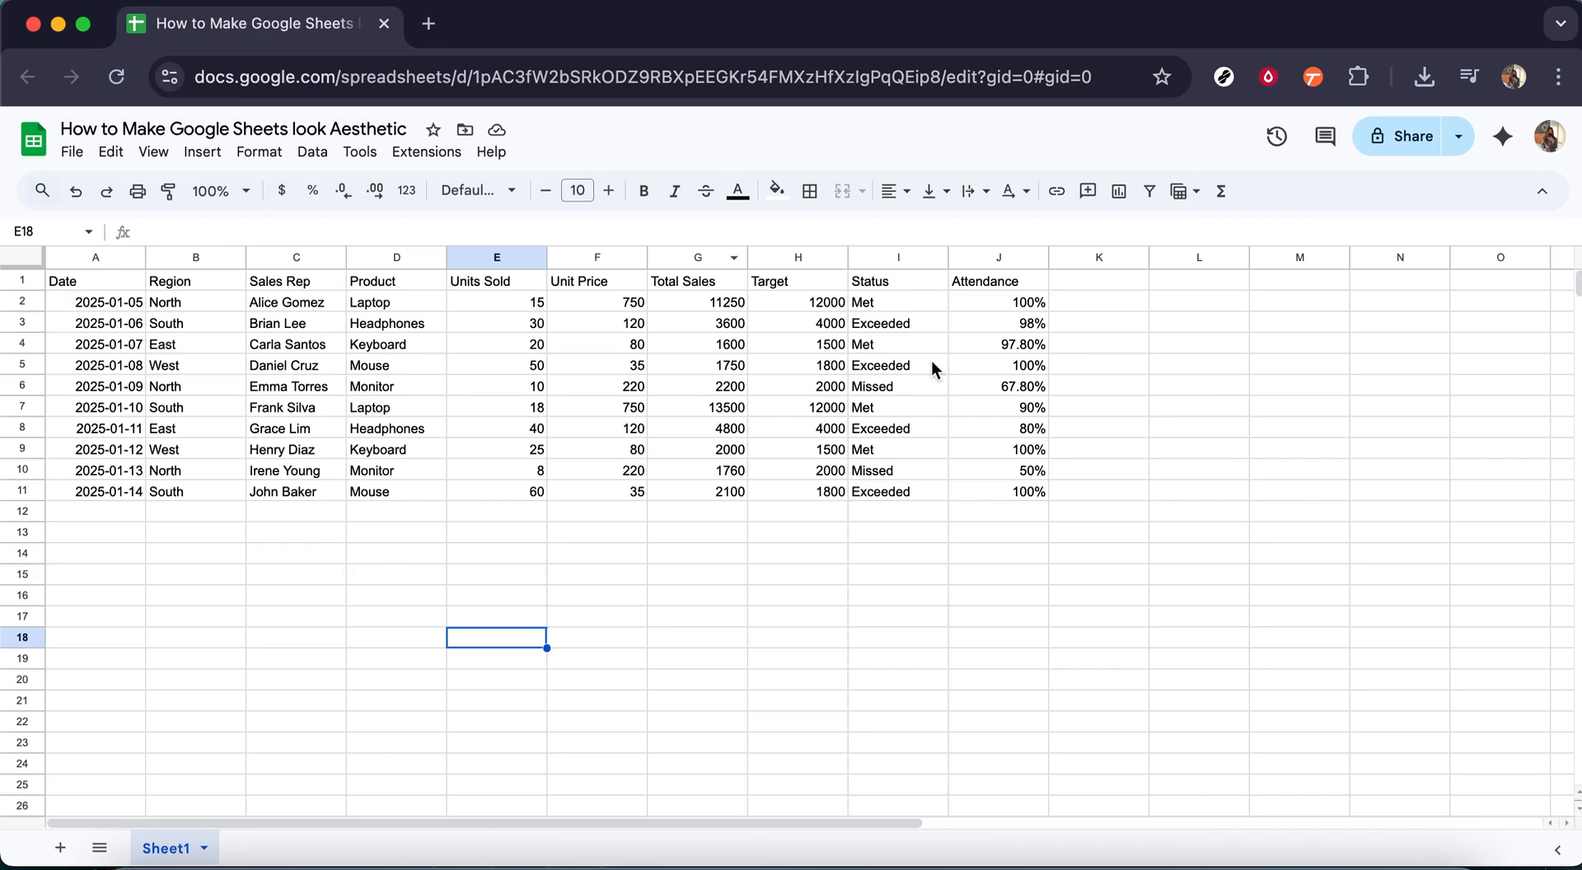
Step: Look through the available spreadsheet themes and the font and color options for customizing the Standard theme, leaving it unmodified
click(261, 154)
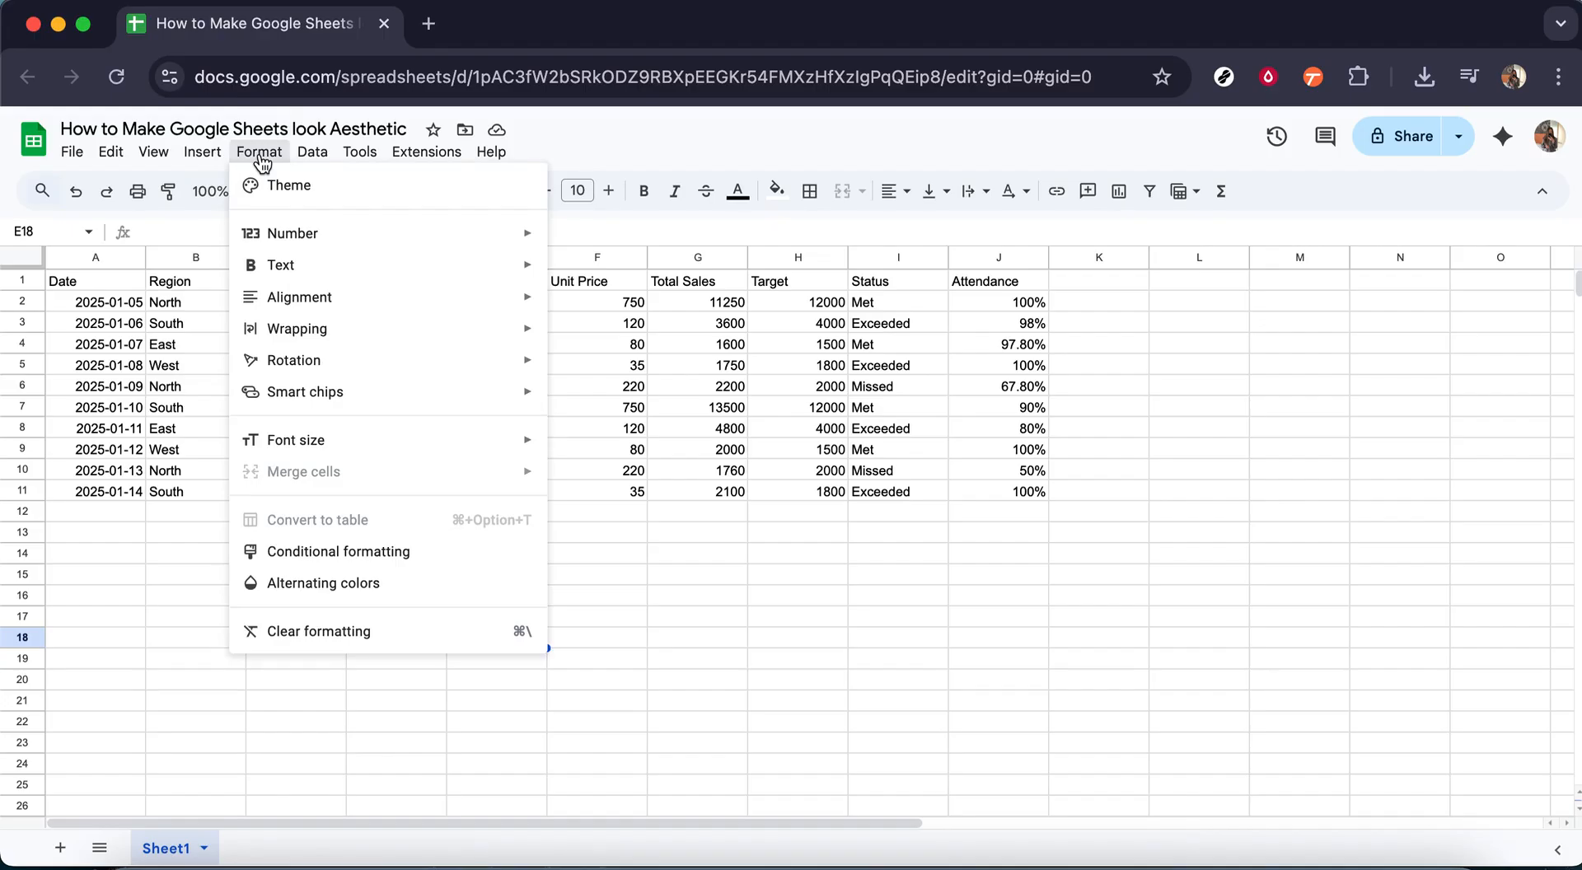
click(284, 187)
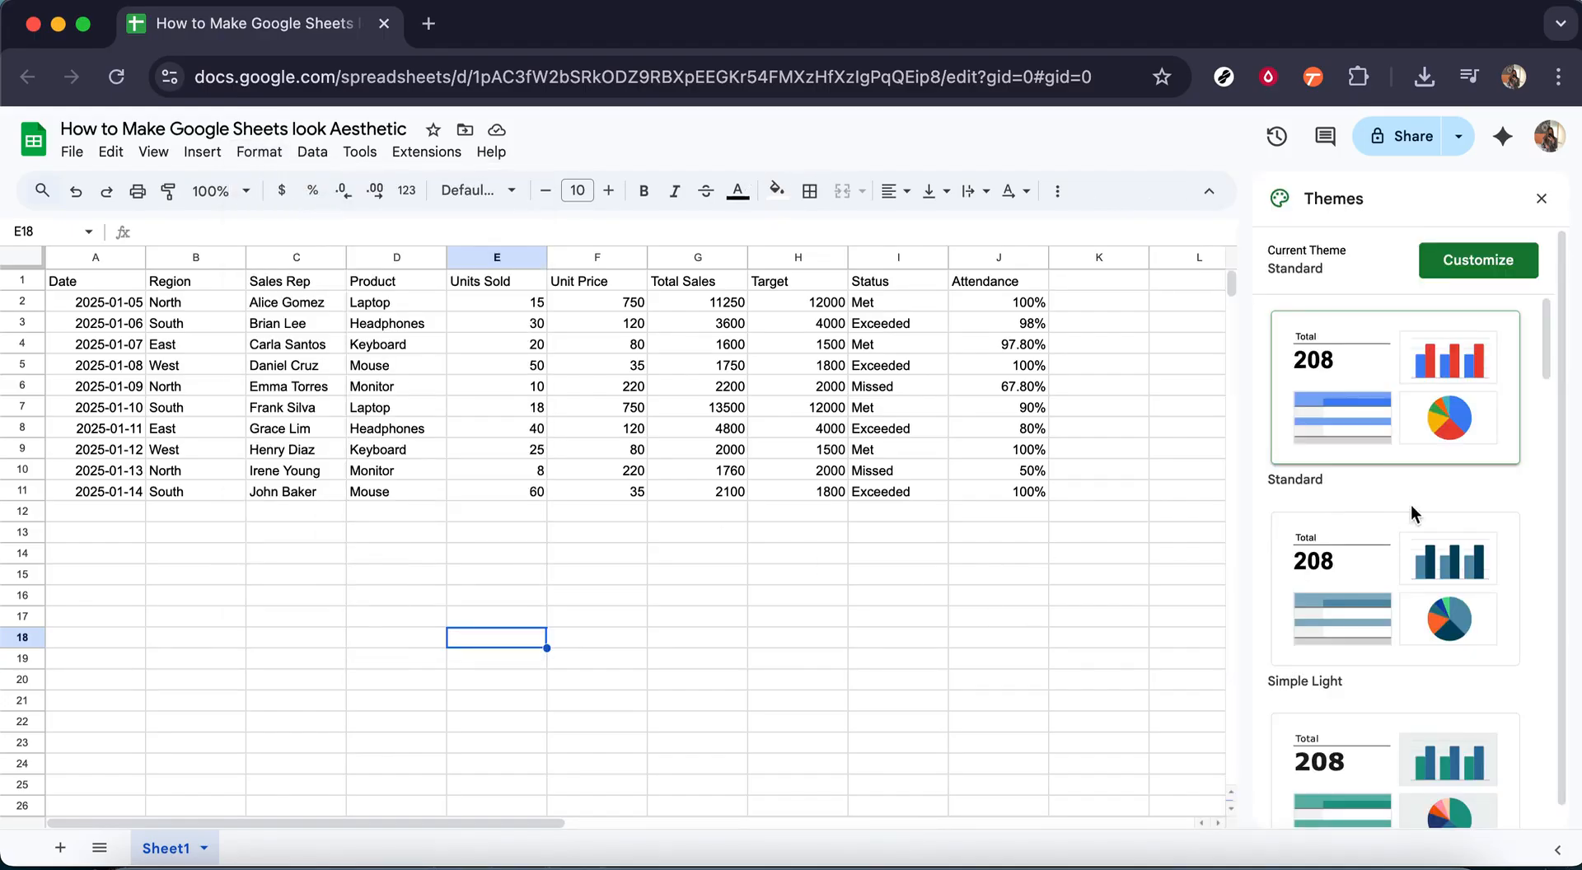
scroll(1412, 590, down, 3)
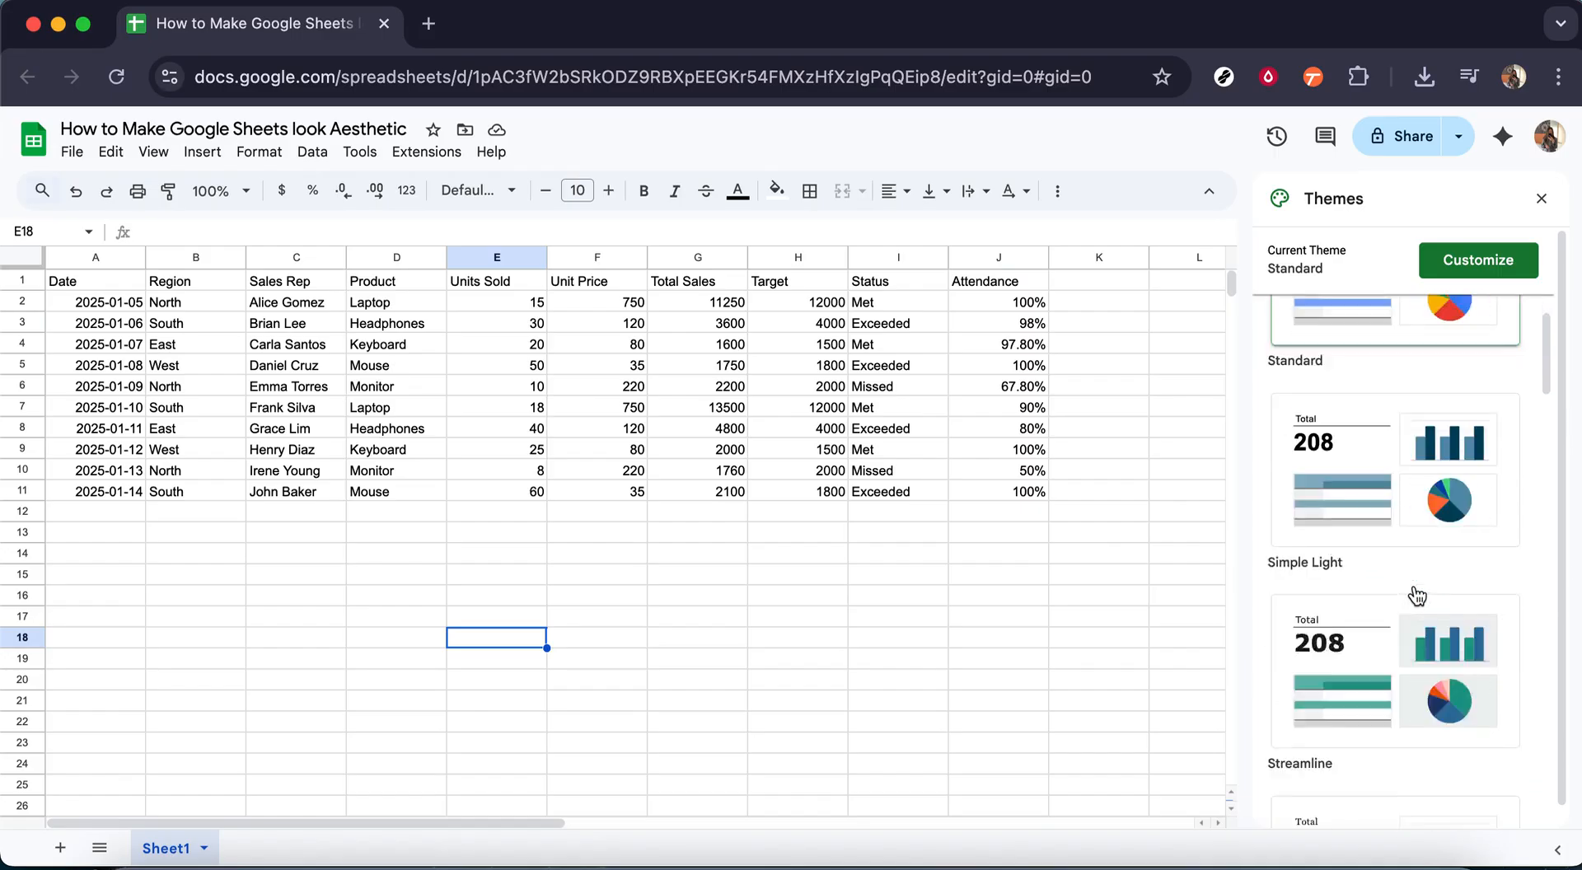
scroll(1417, 608, down, 3)
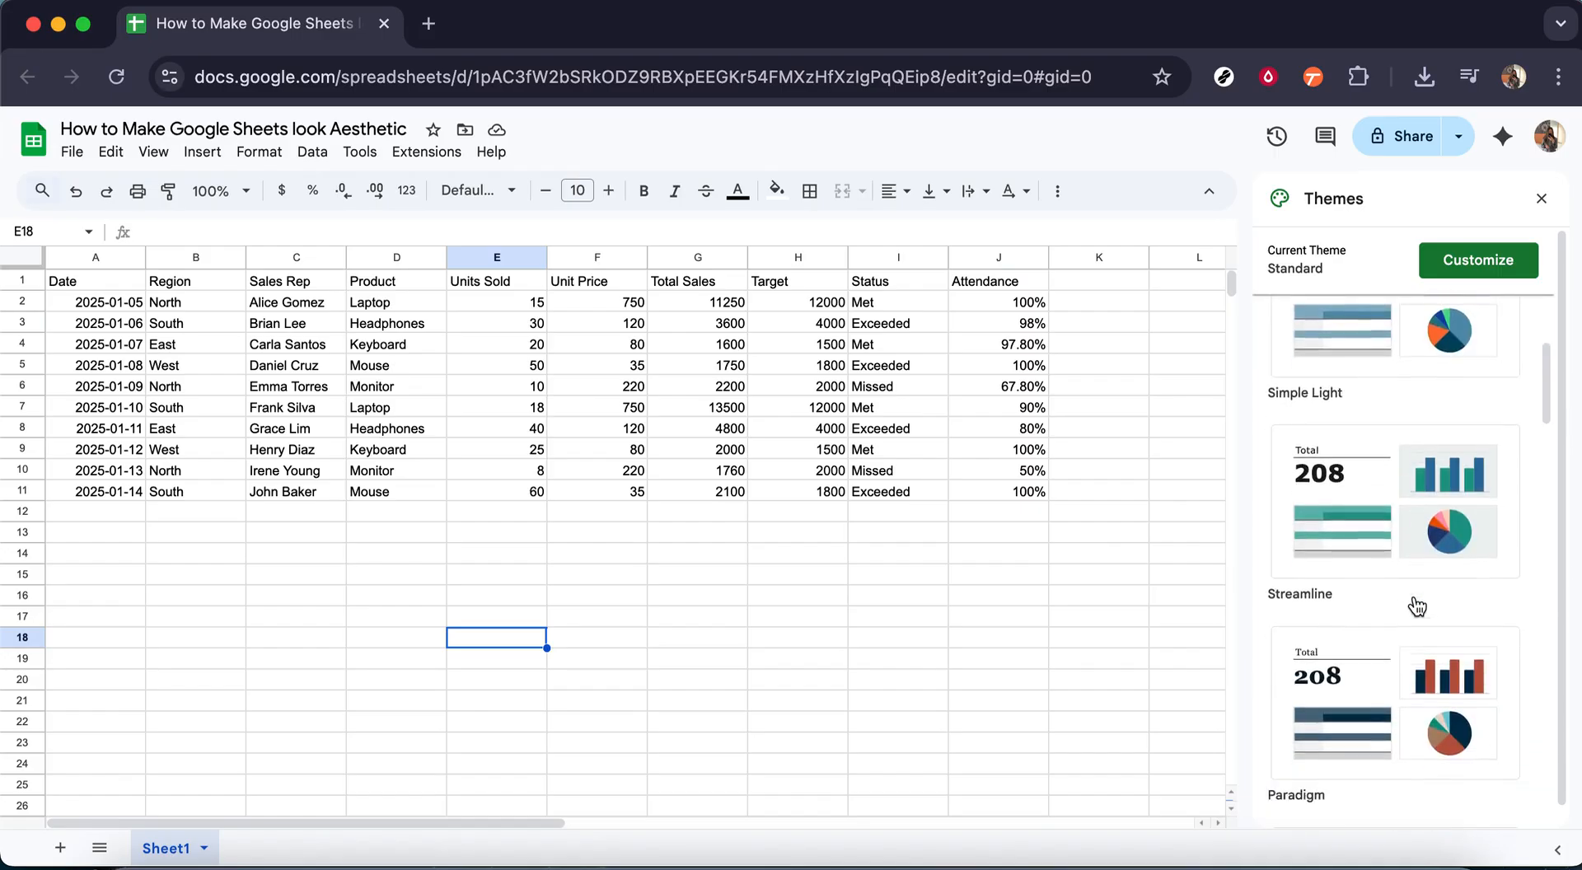
click(1465, 260)
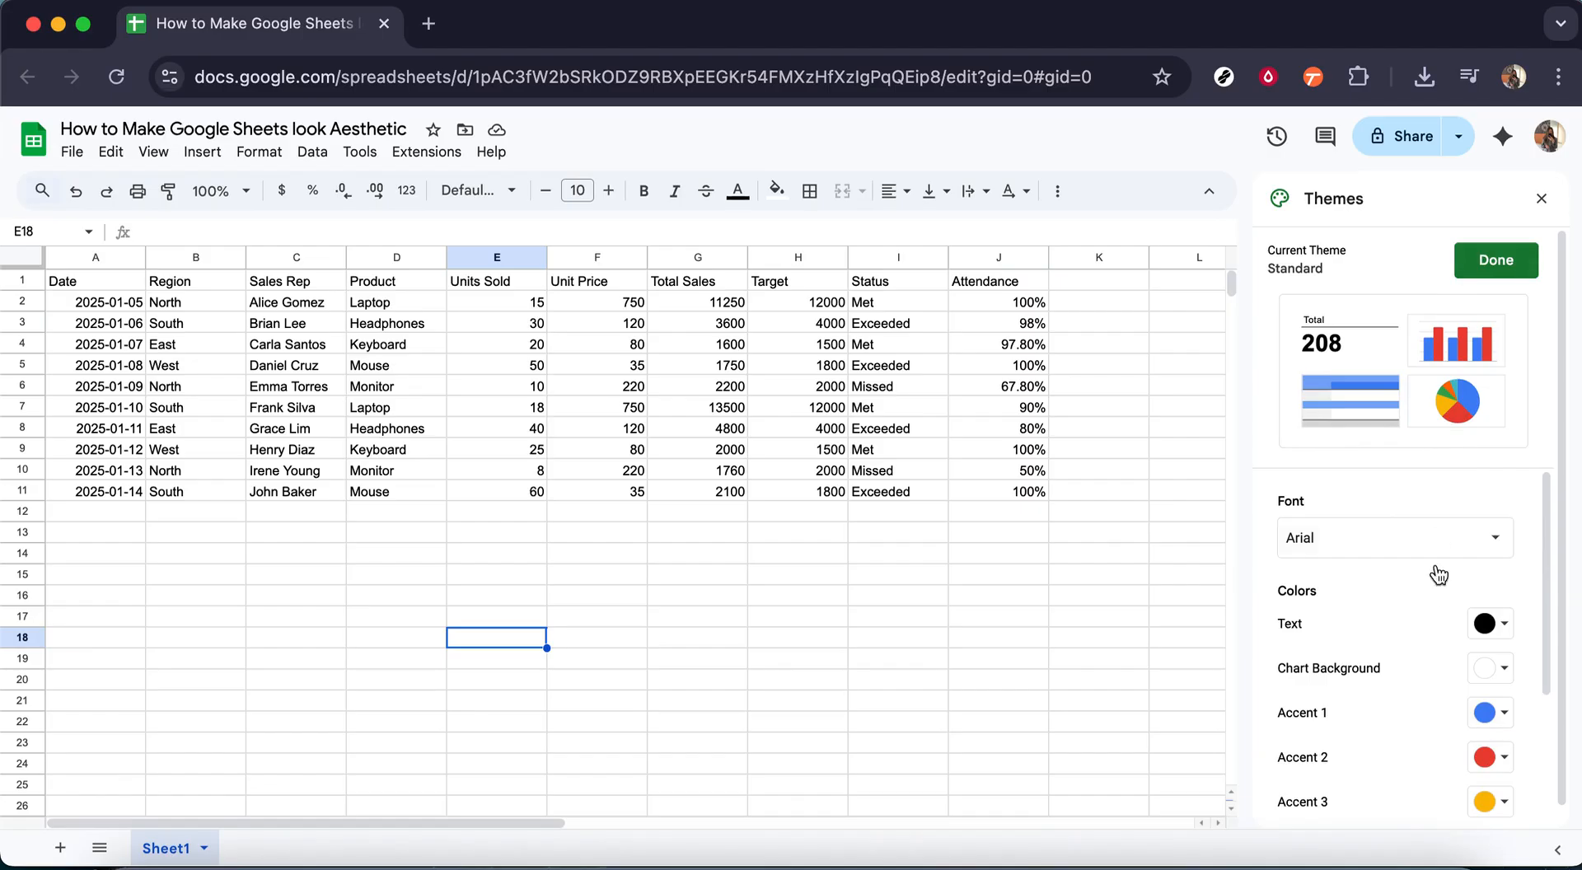
scroll(1431, 696, down, 3)
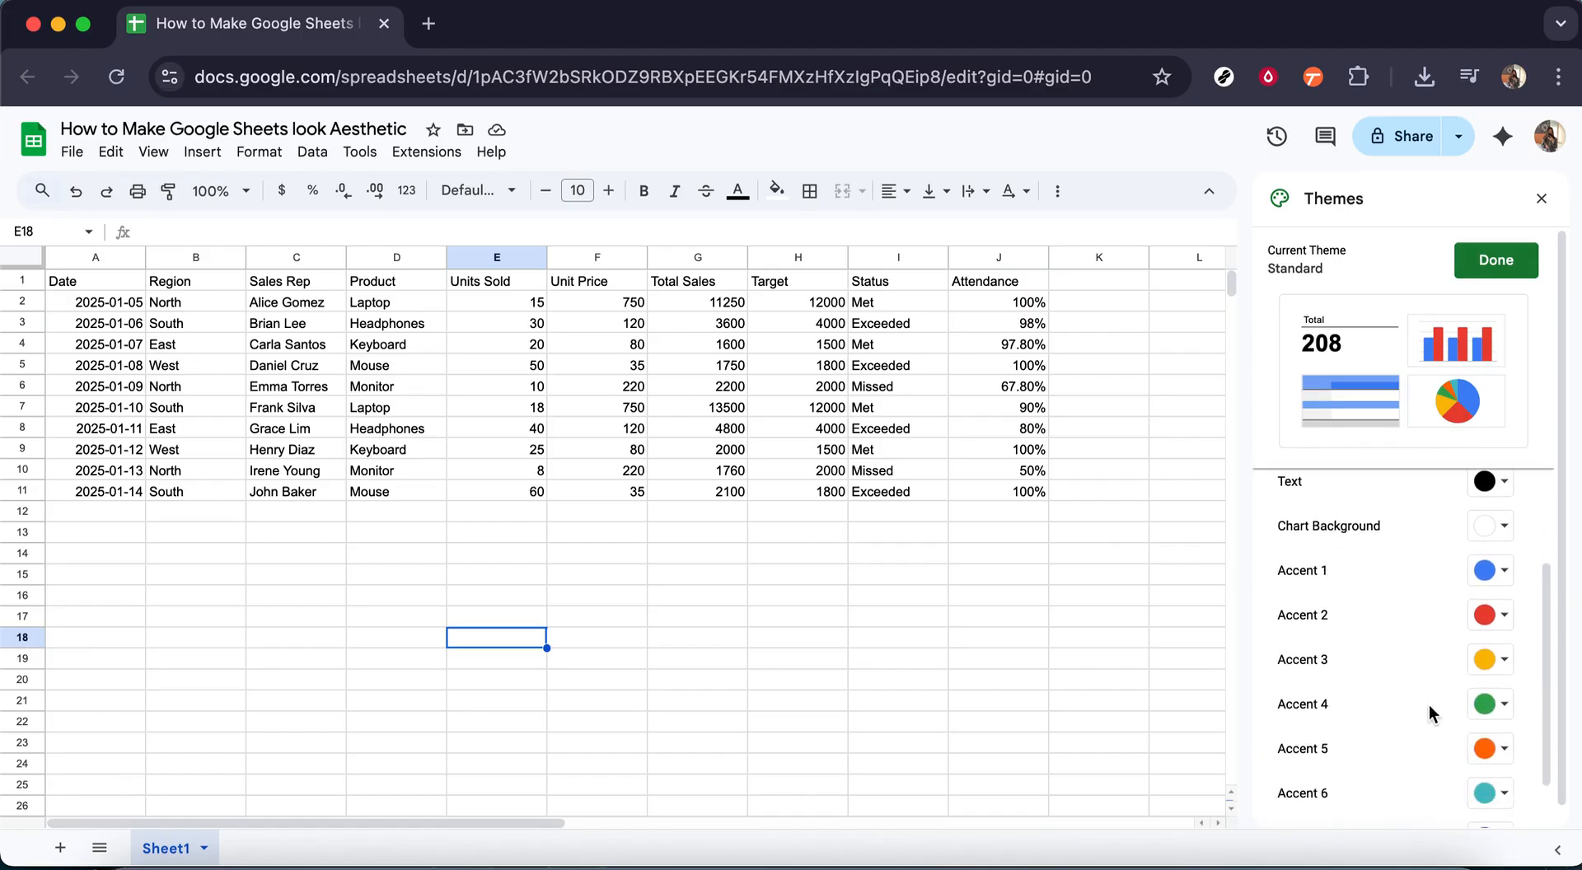
scroll(1429, 715, down, 1)
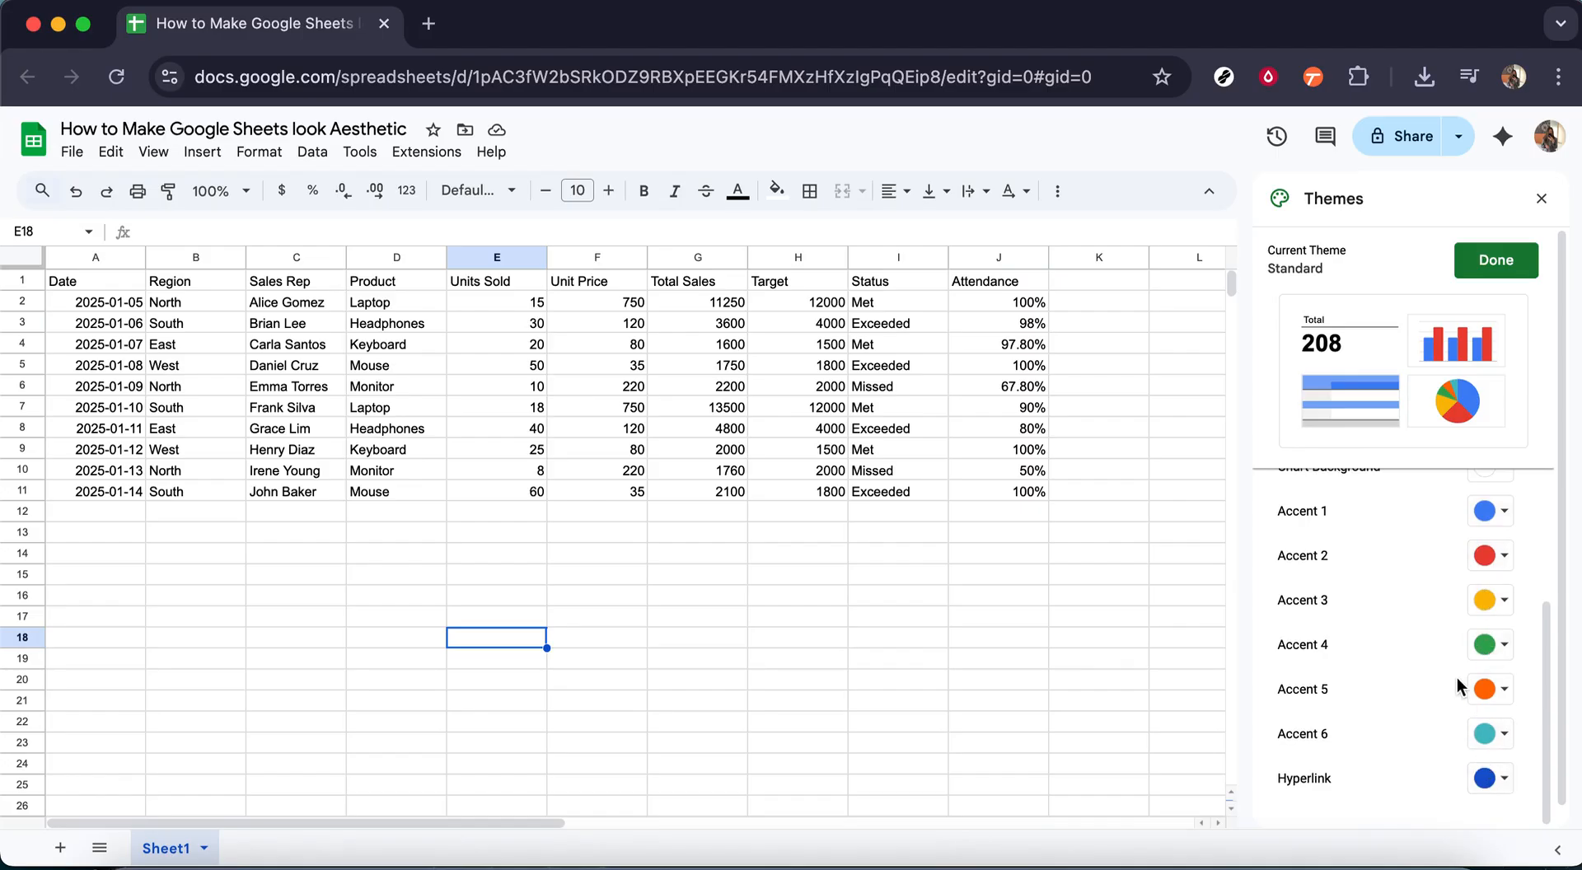
scroll(1450, 668, up, 5)
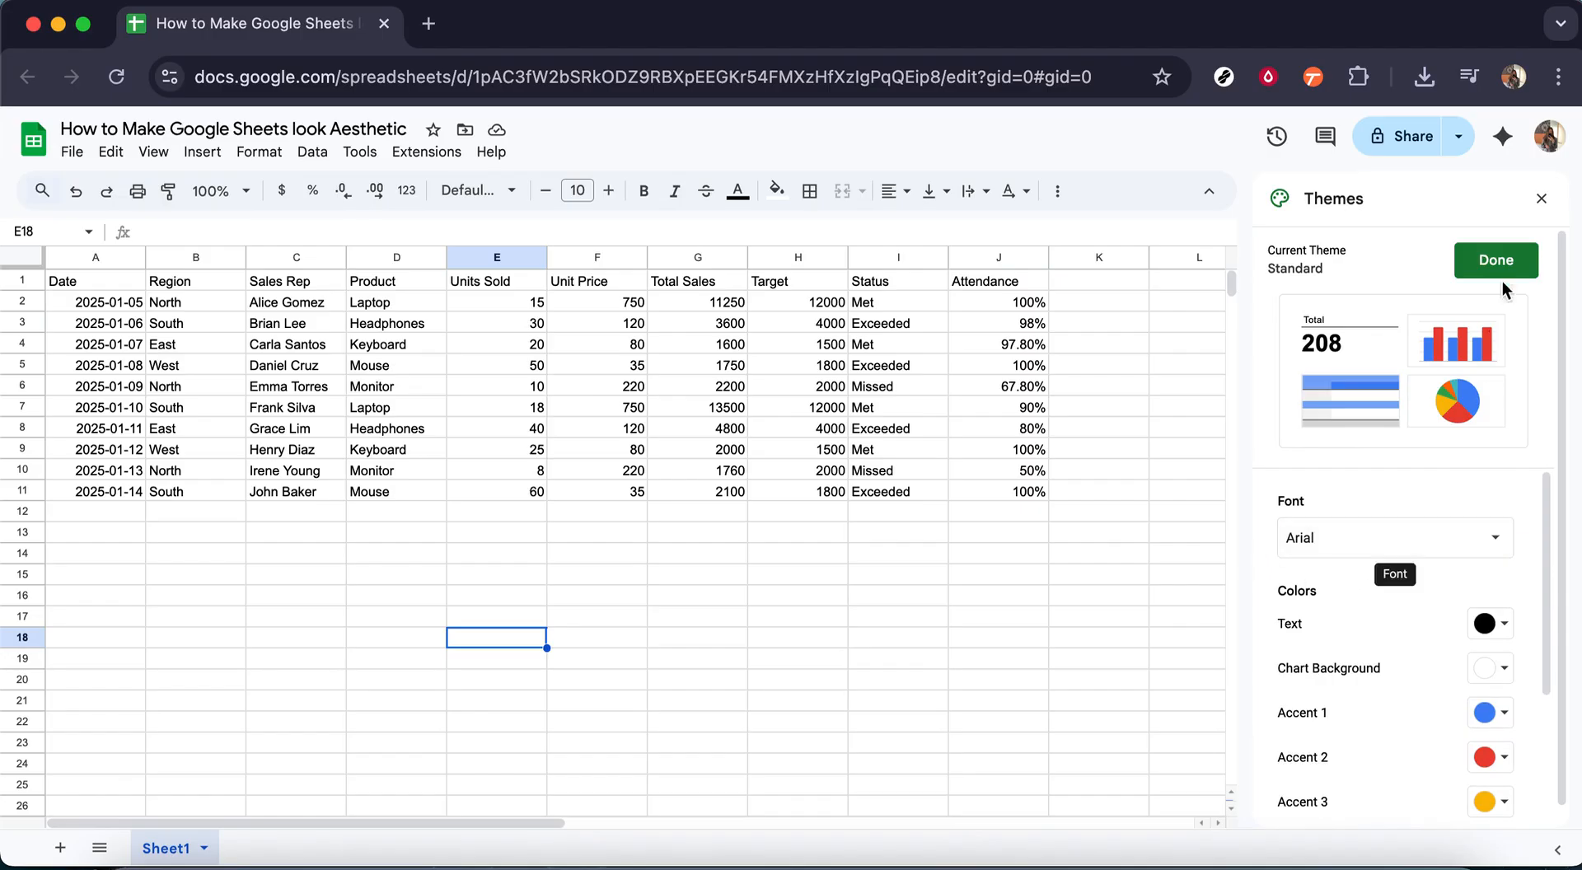
click(1541, 200)
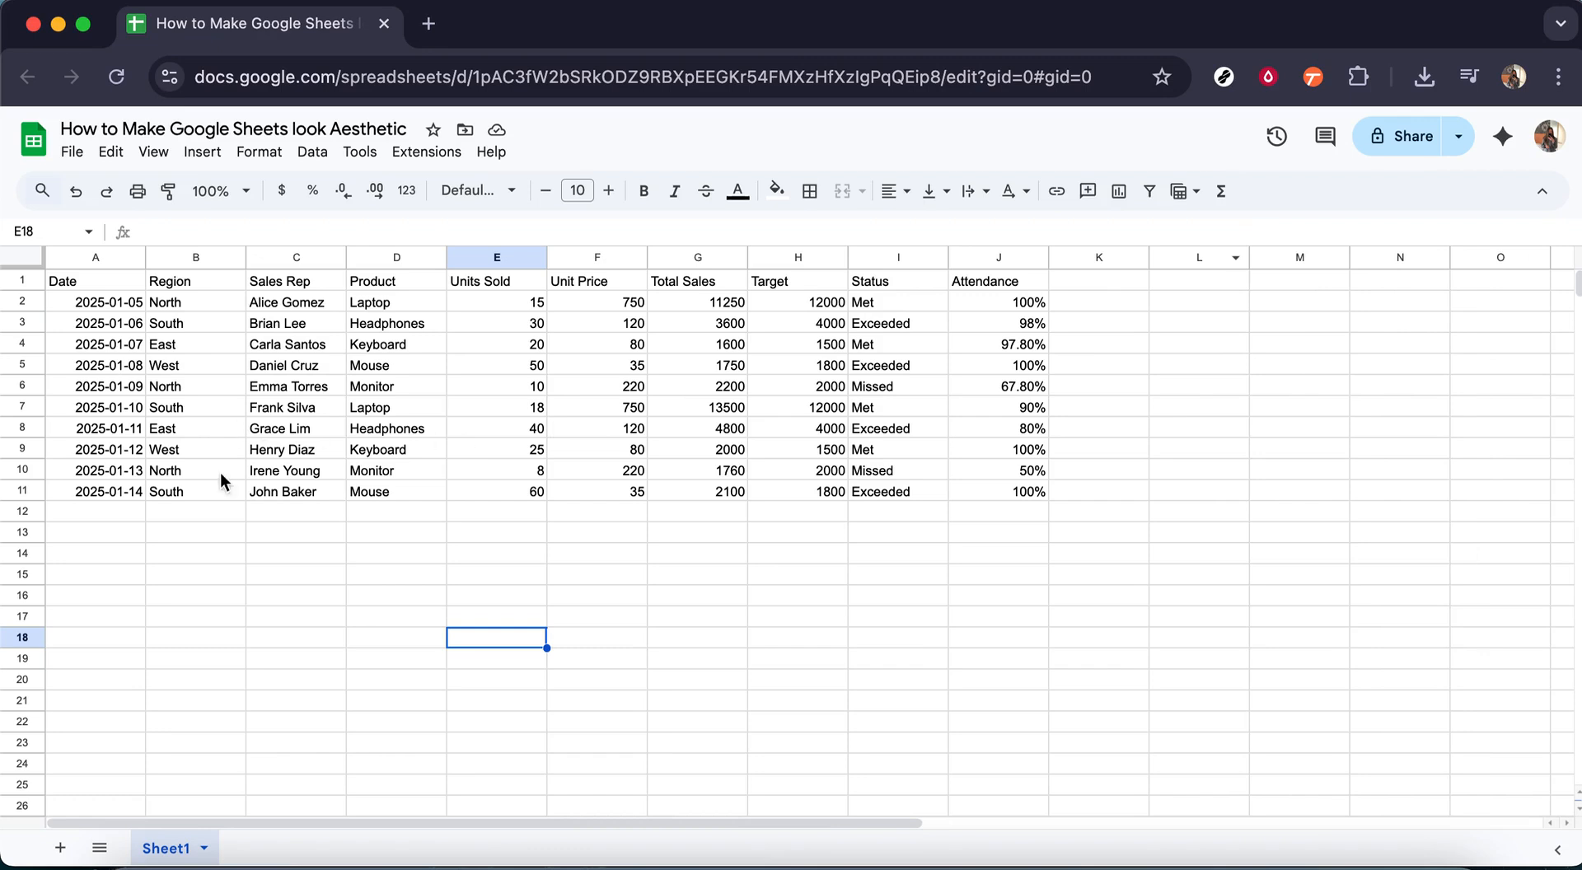
Step: Freeze the first row of the sheet so the column headers stay in place
click(214, 534)
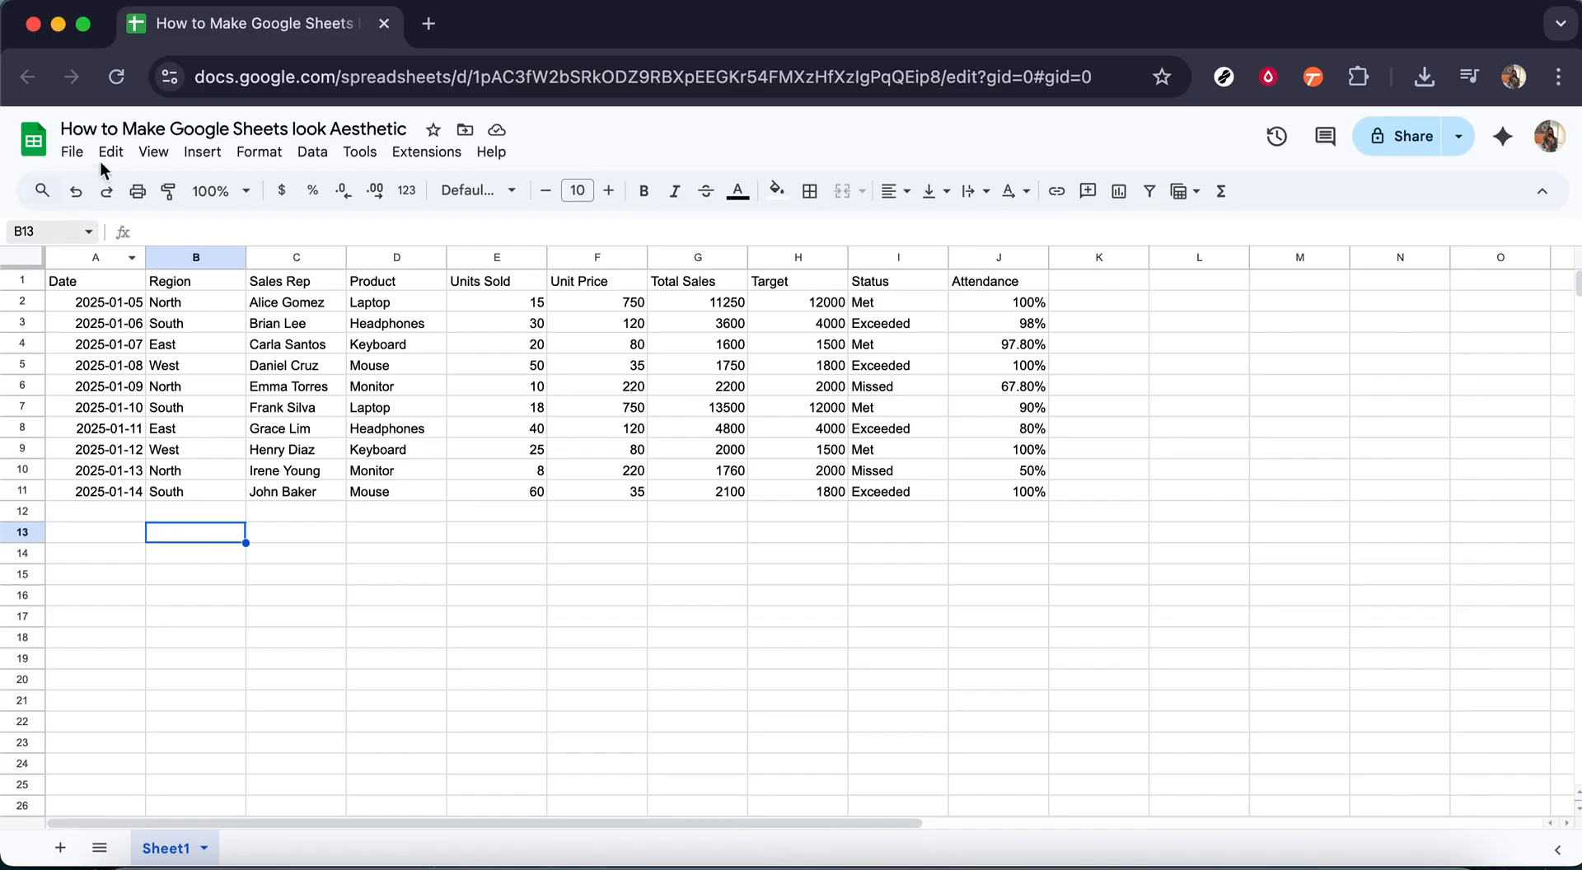
click(155, 157)
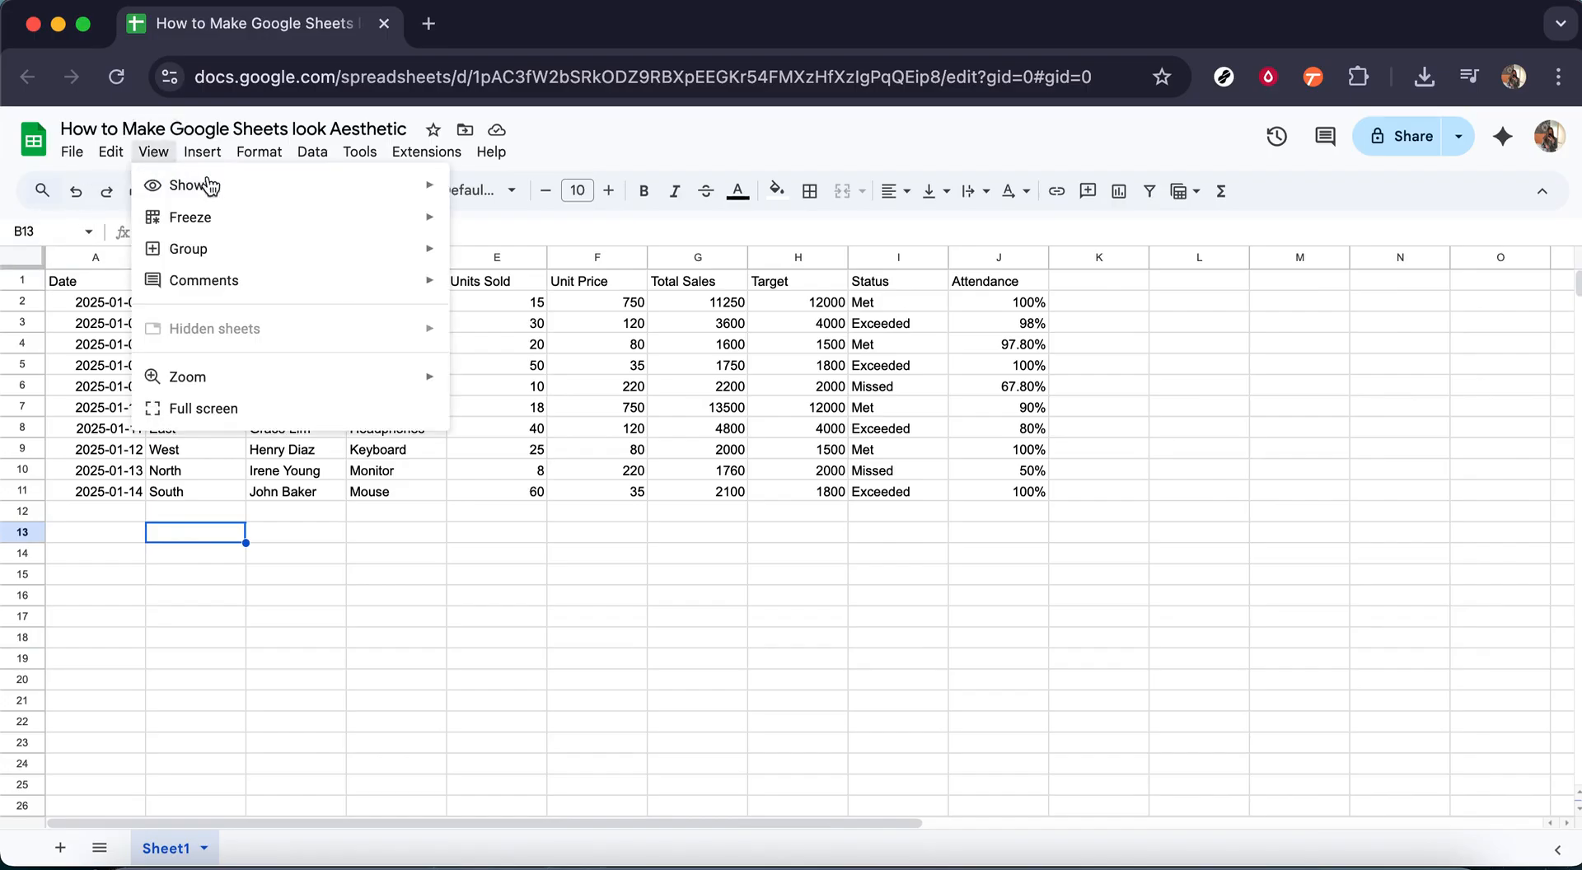
mouse_move(290, 225)
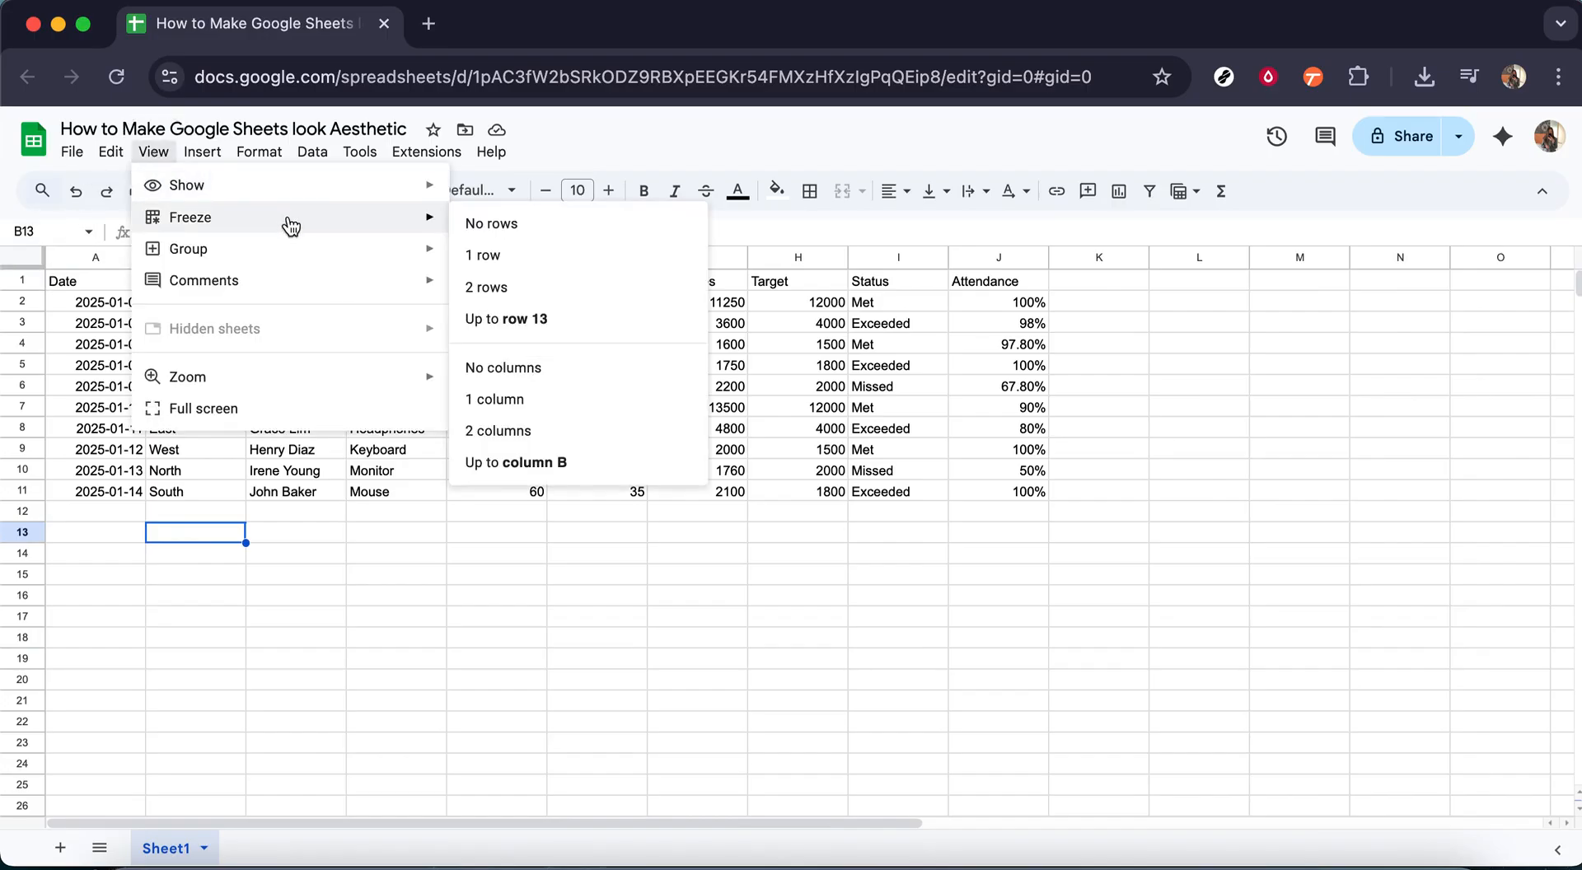
click(551, 256)
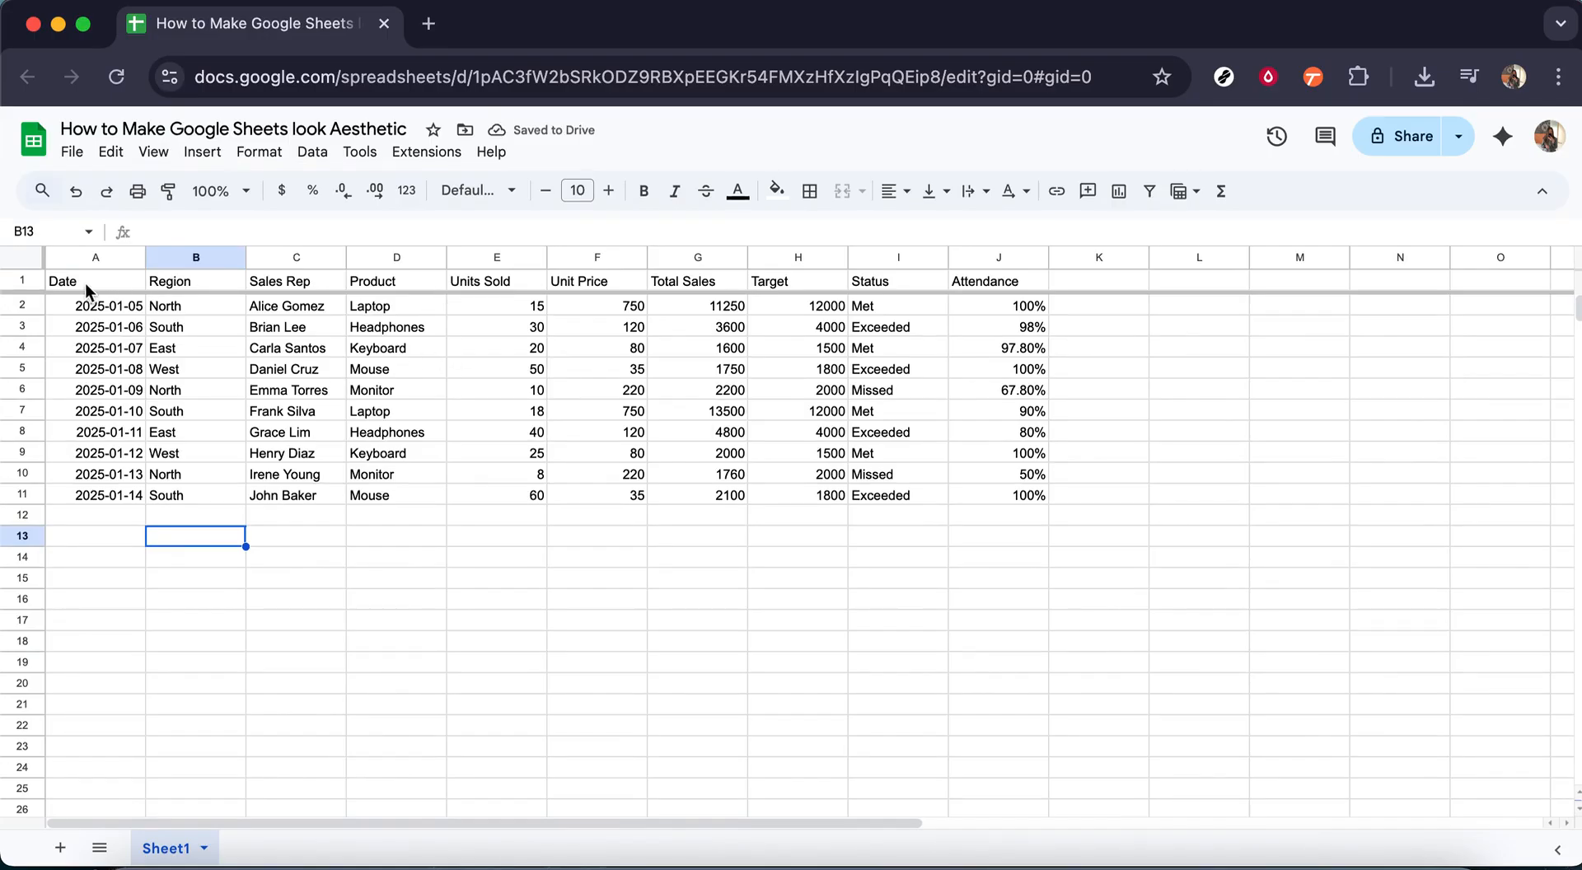
Step: Make the header row A1:J1 bold and center its text both horizontally and vertically
drag(123, 282, 962, 279)
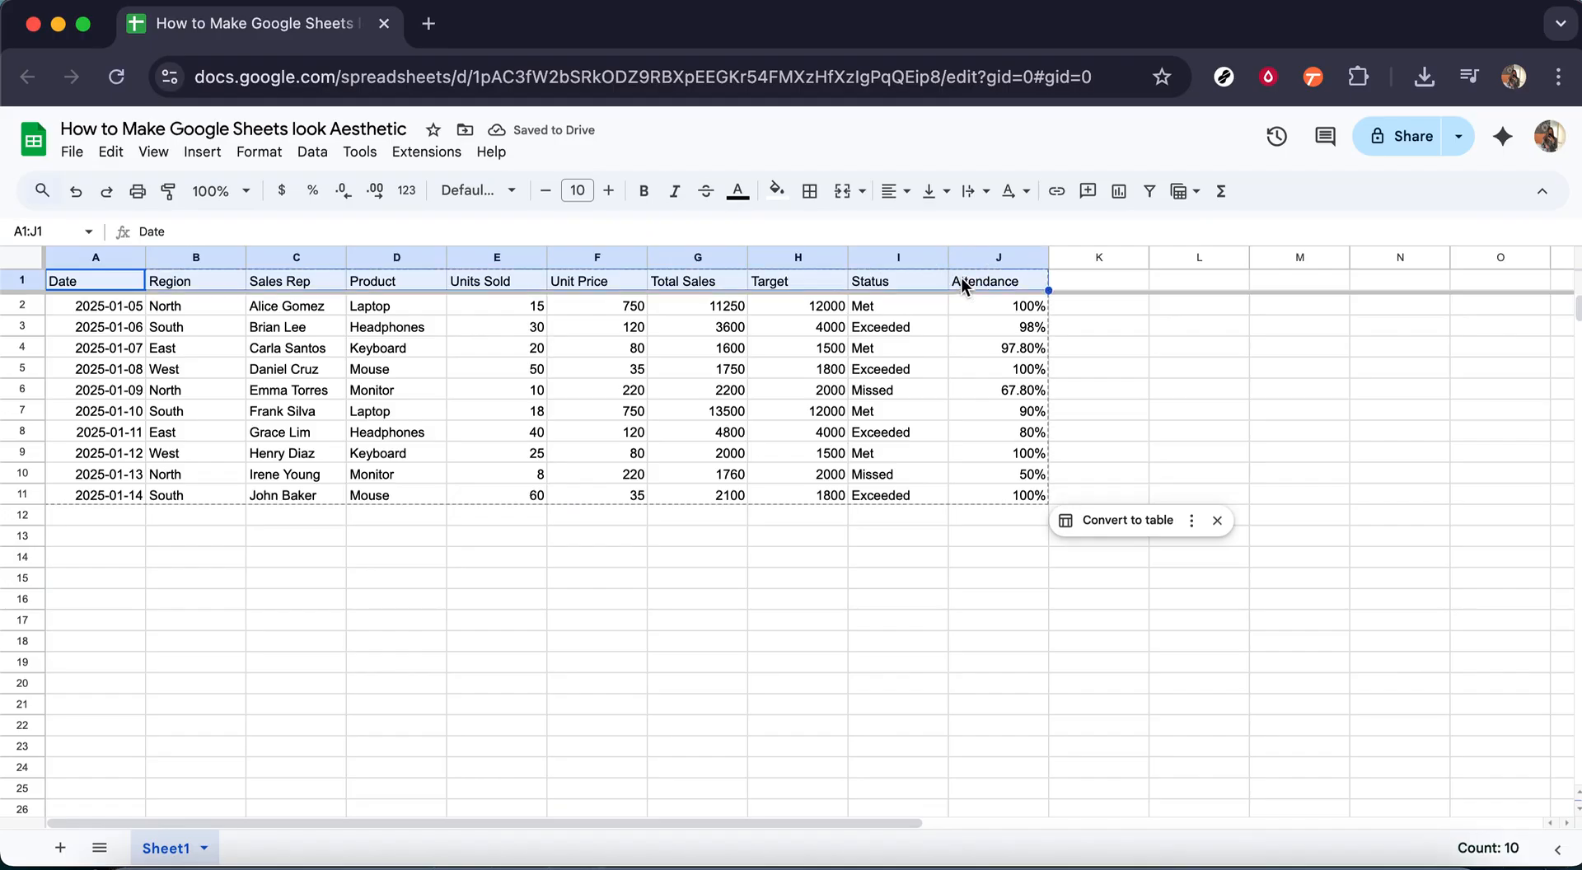
click(640, 198)
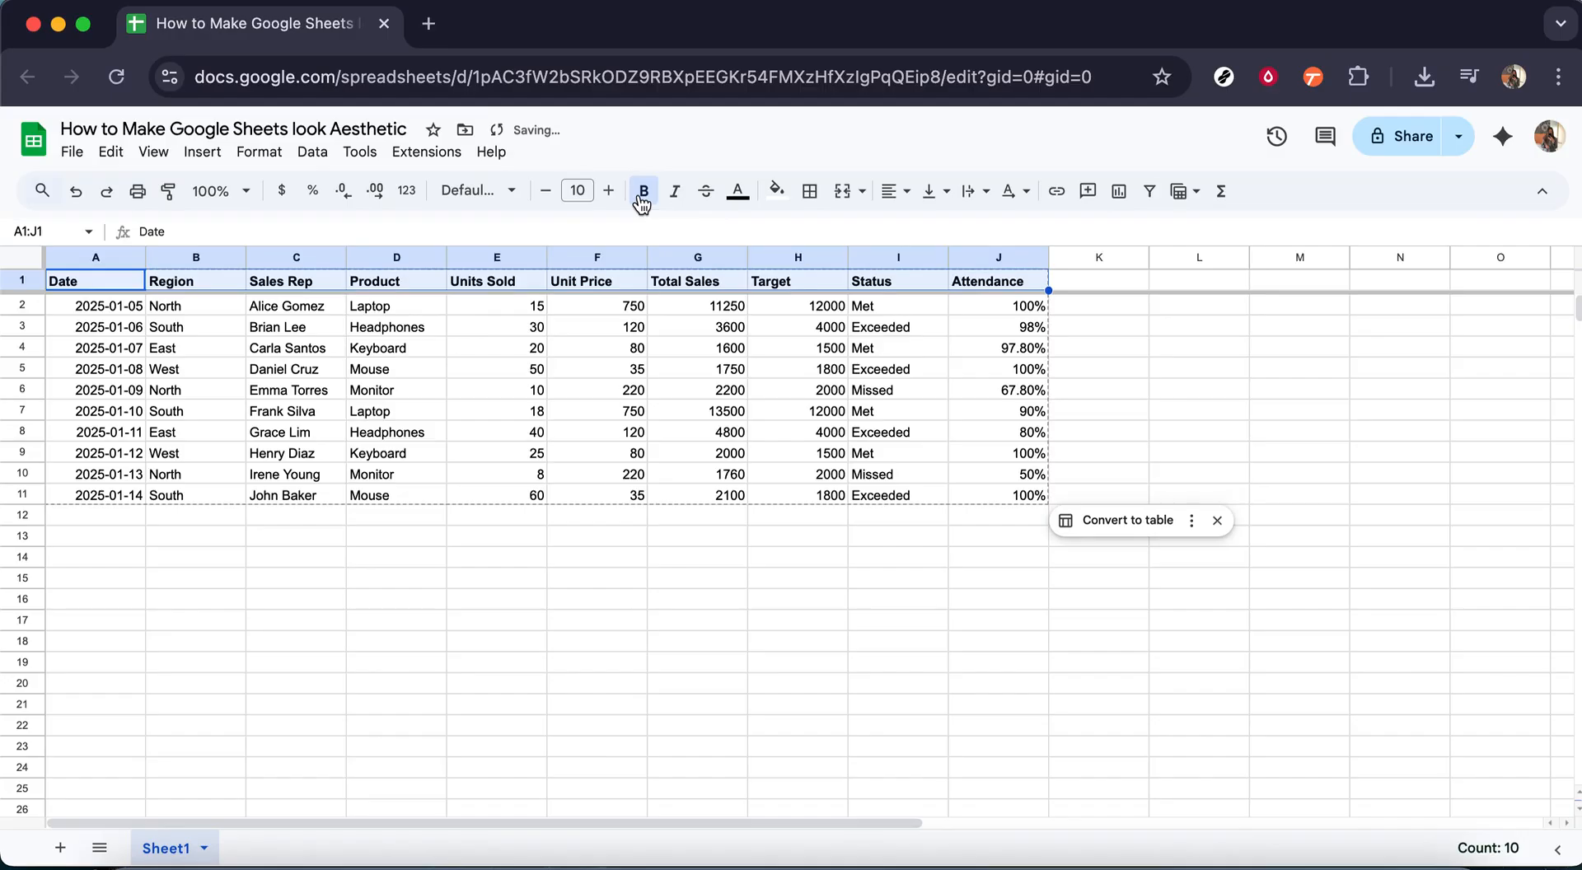
click(905, 202)
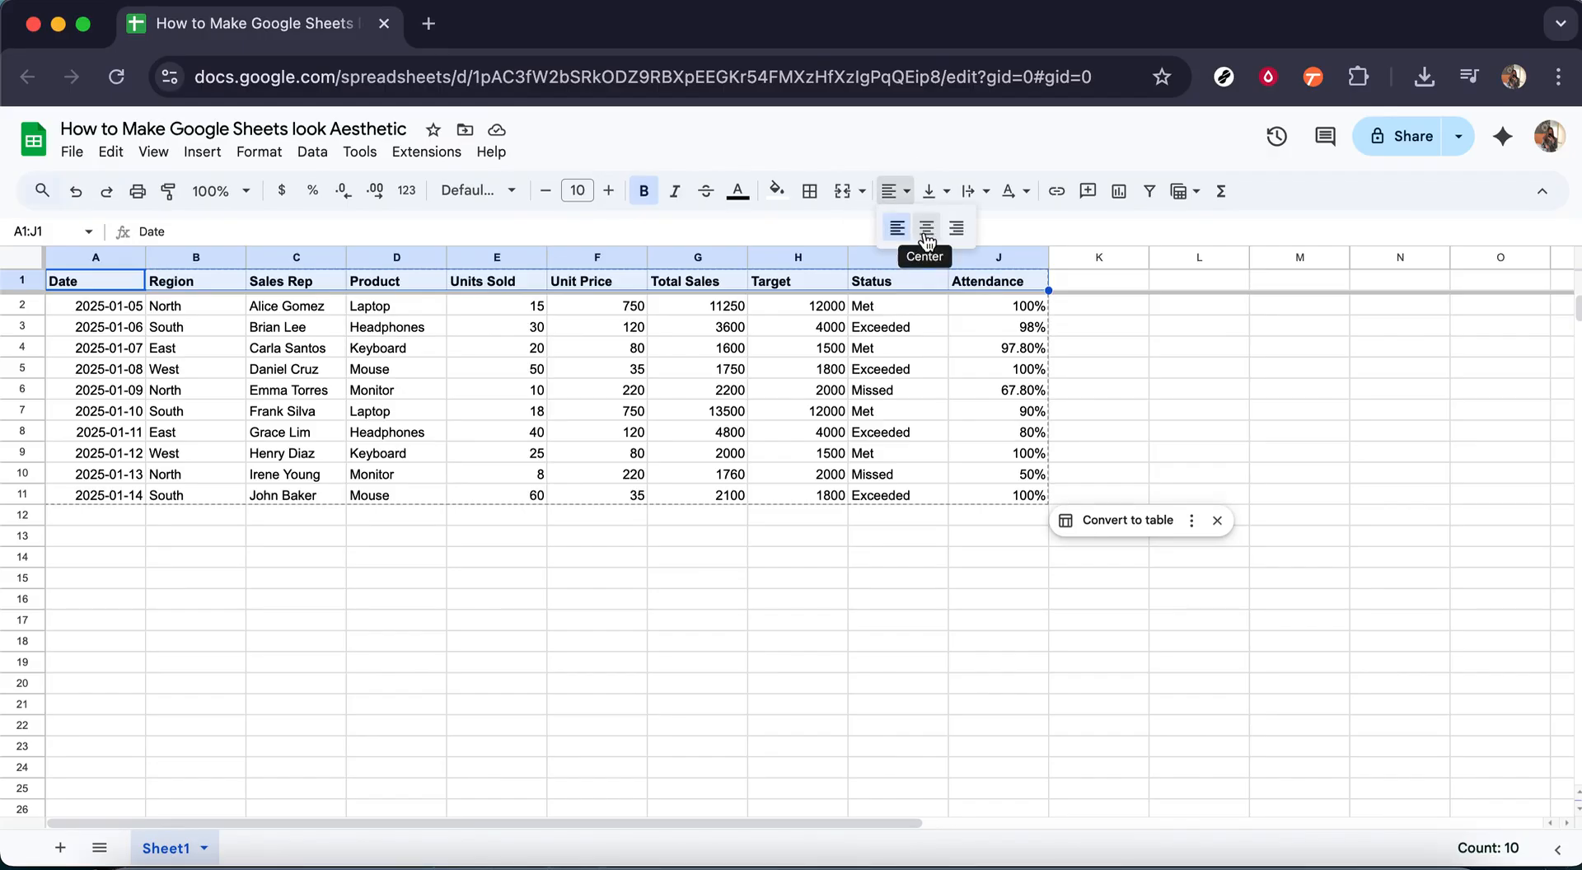
click(926, 231)
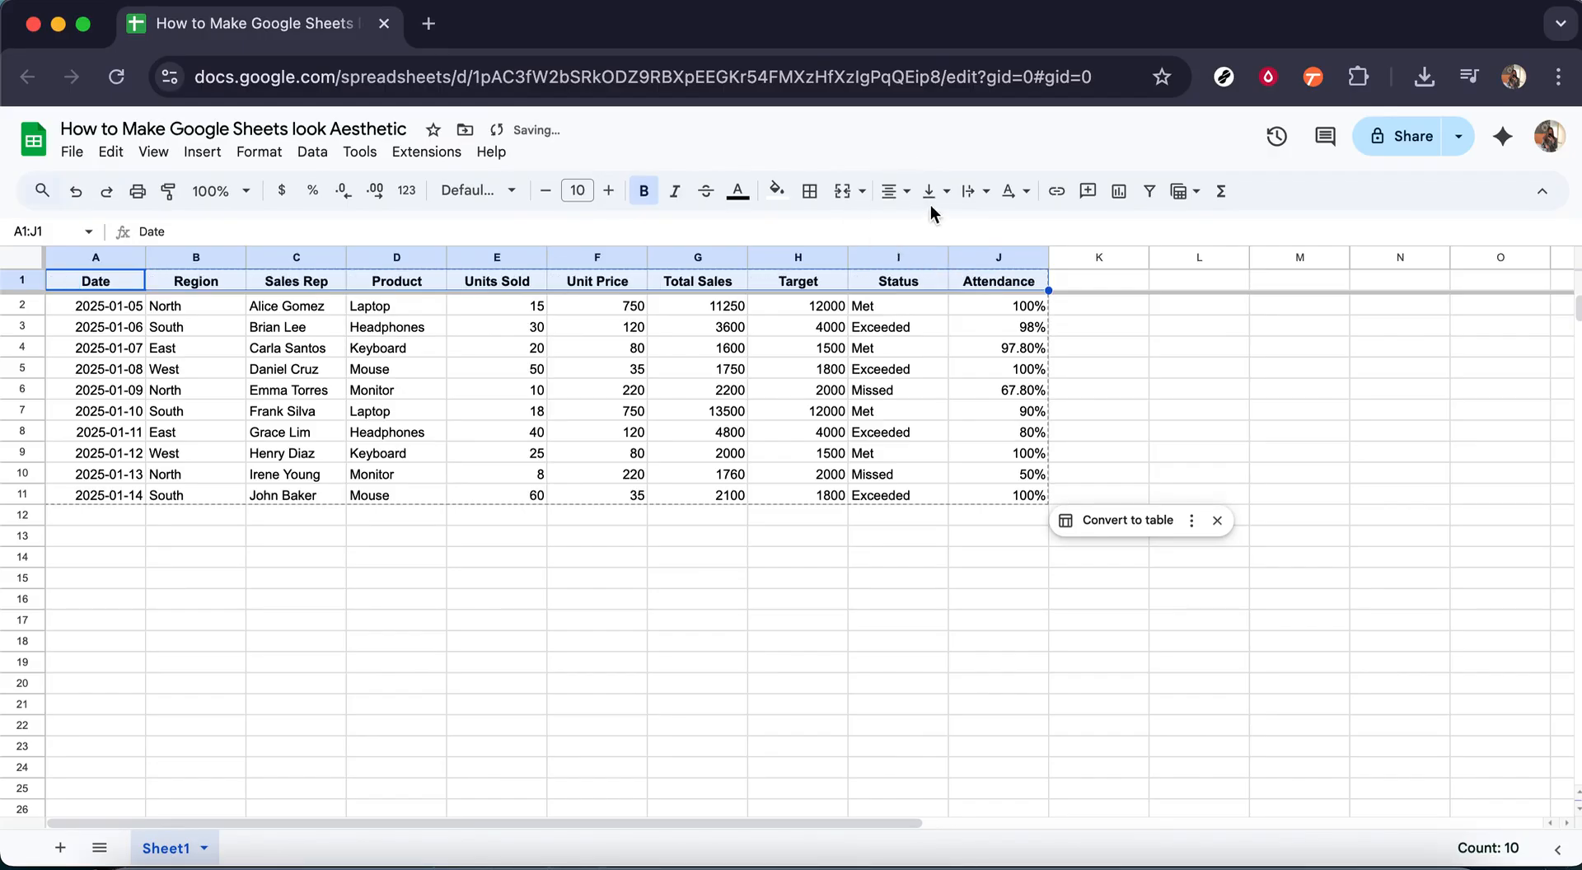
click(947, 198)
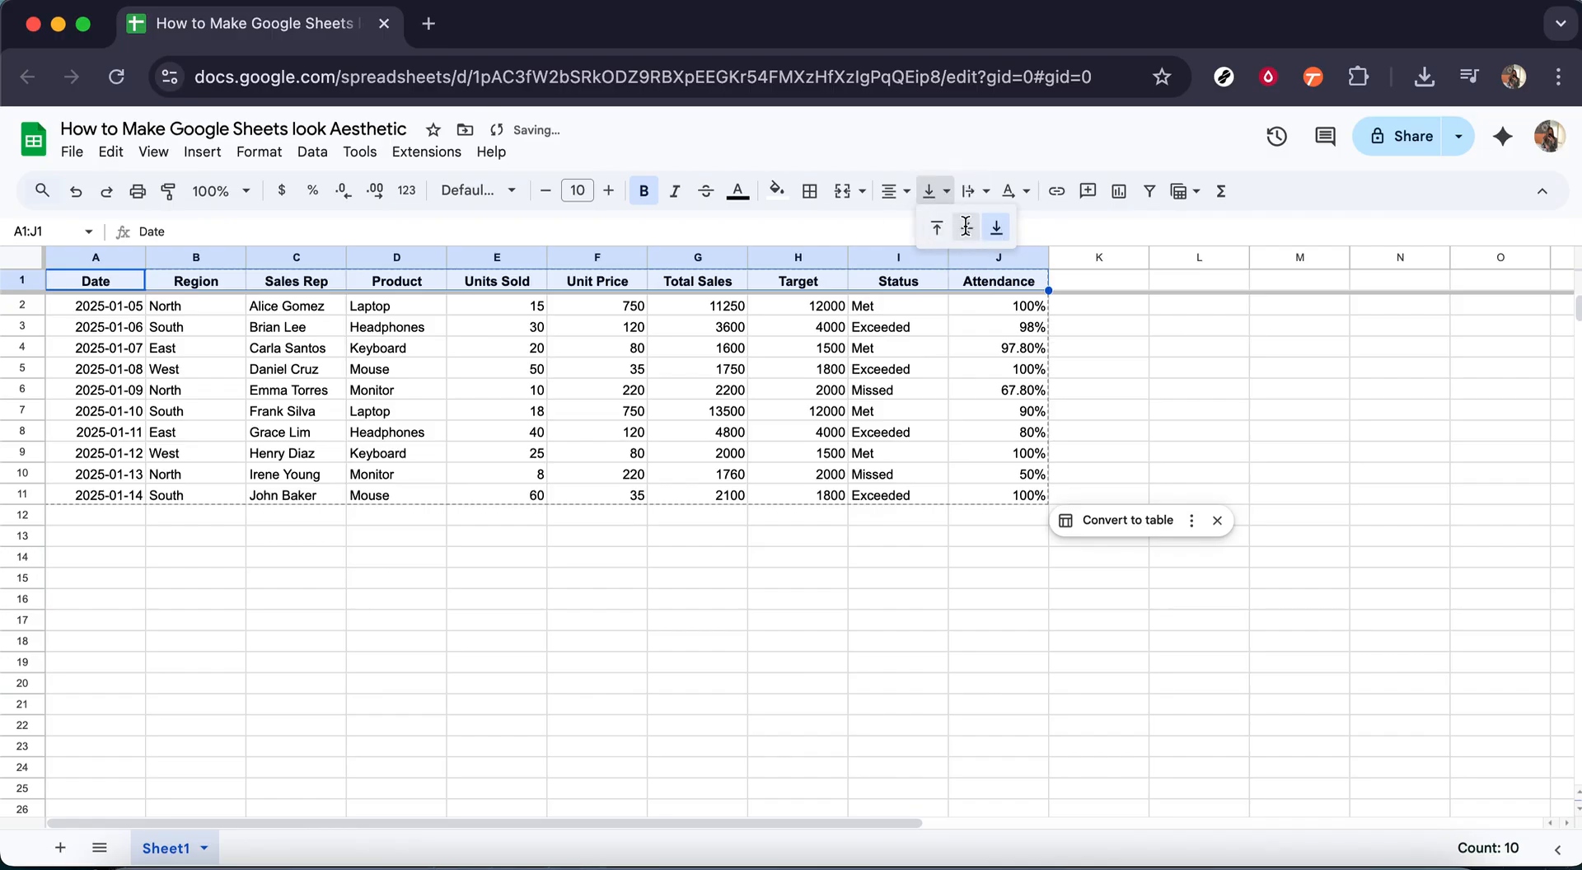
click(967, 230)
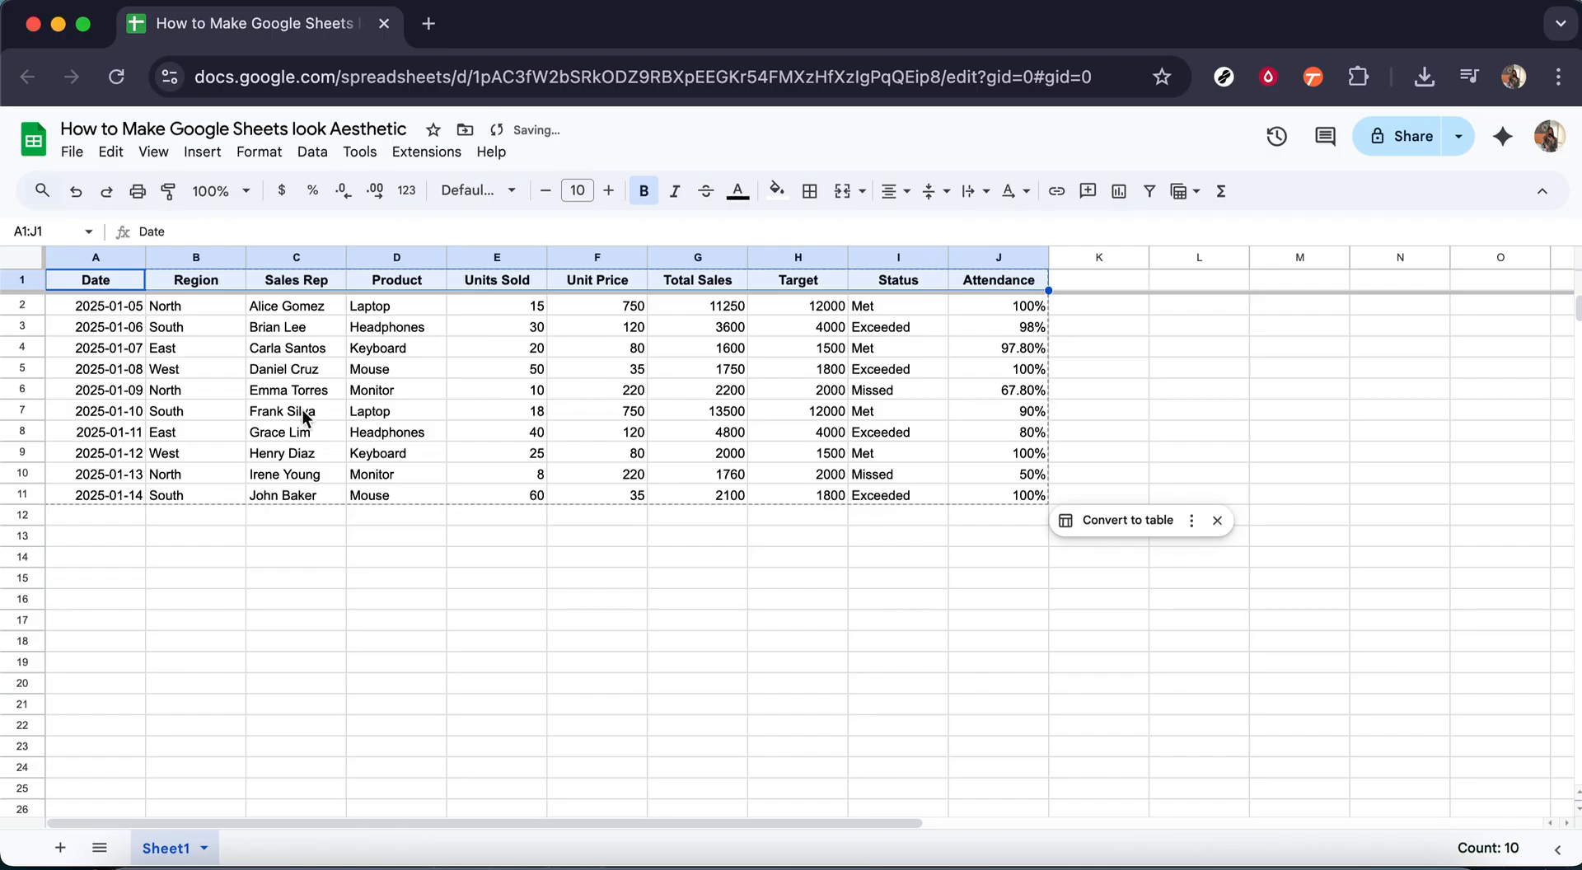
click(304, 532)
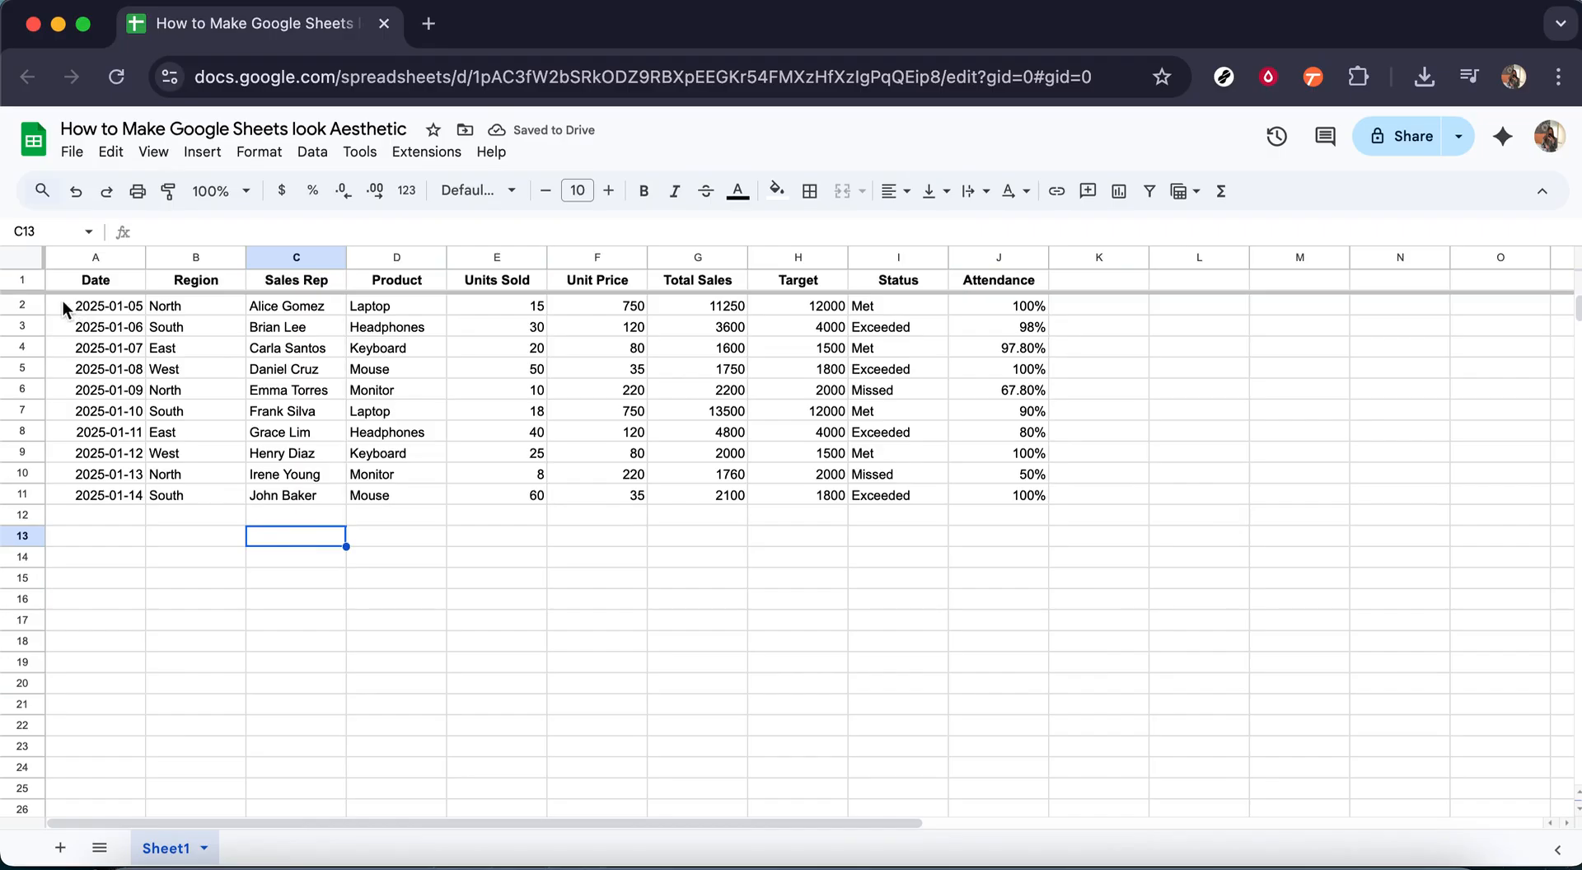
Step: Center the data cells A2:J11 both horizontally and vertically
drag(62, 300, 1024, 498)
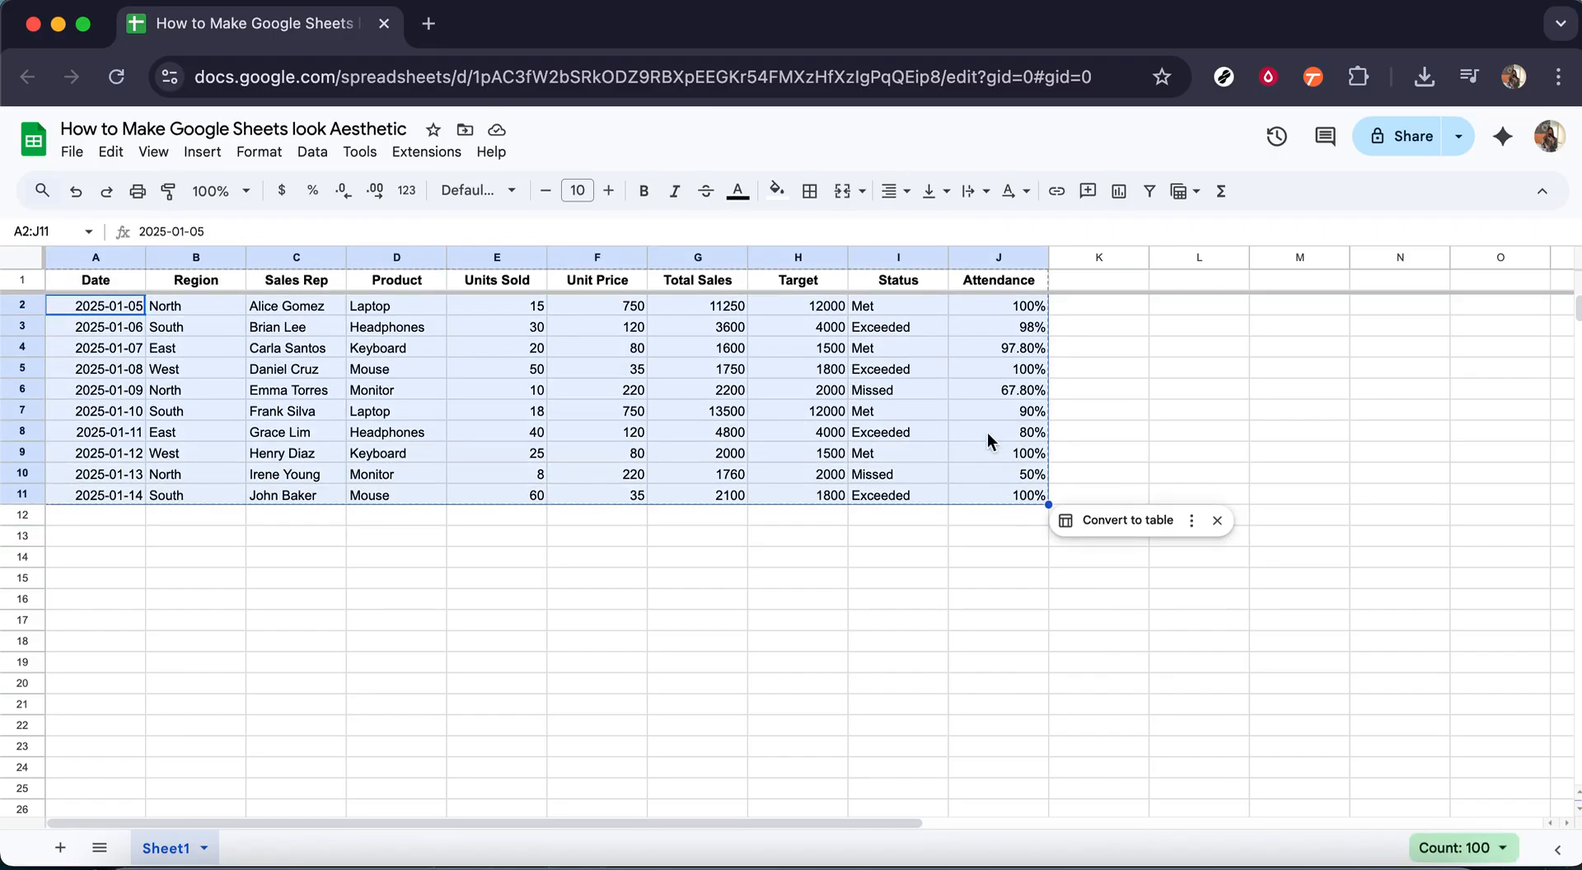
click(886, 192)
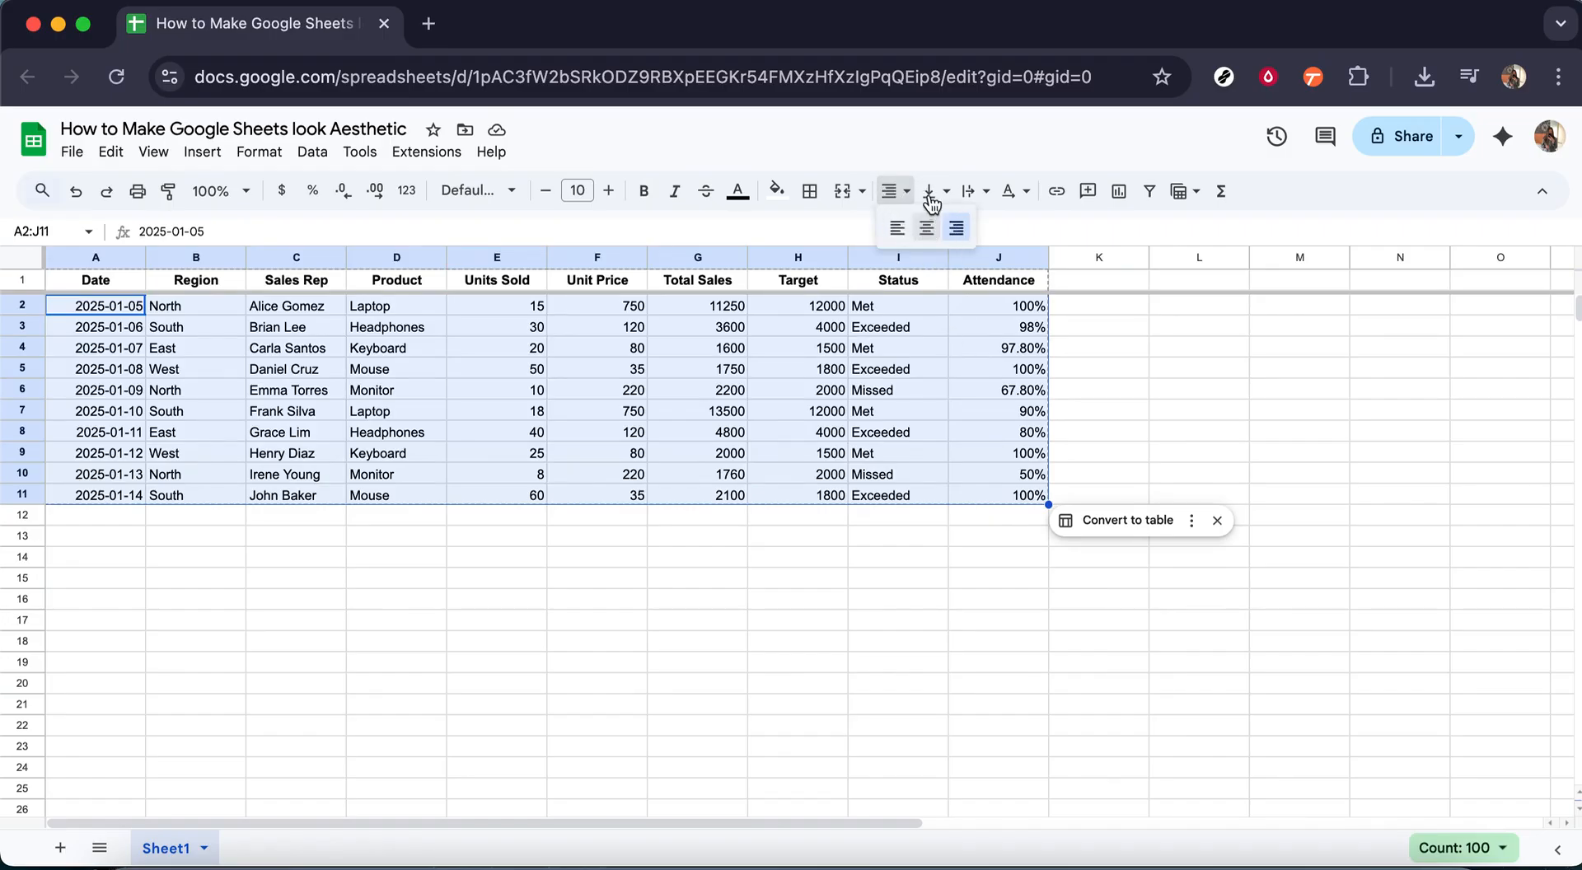
click(927, 228)
click(930, 191)
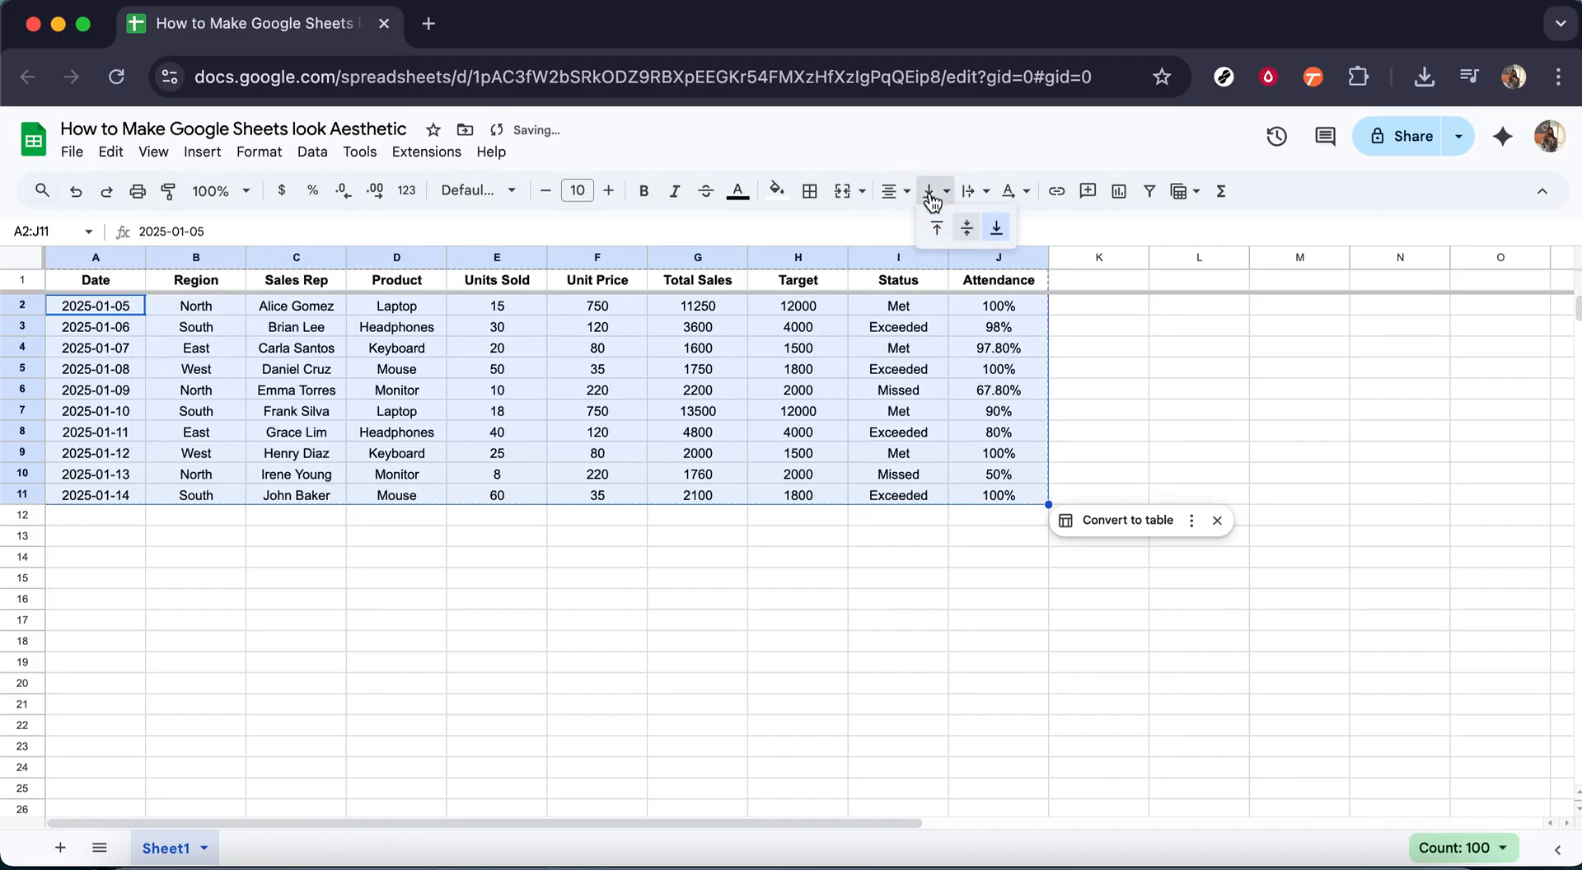
click(965, 230)
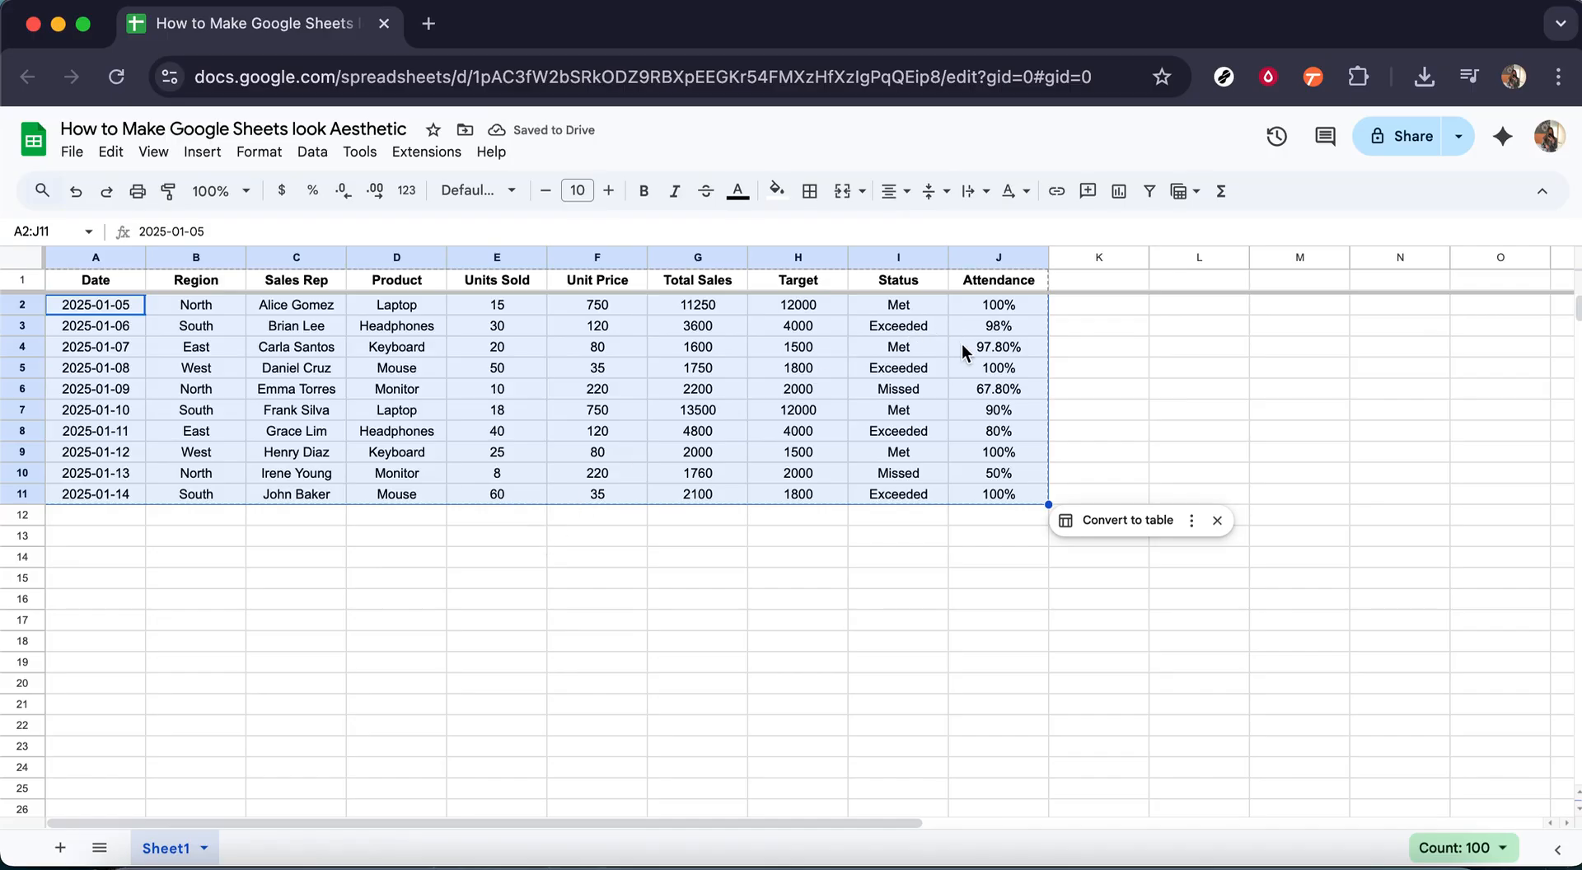
click(873, 538)
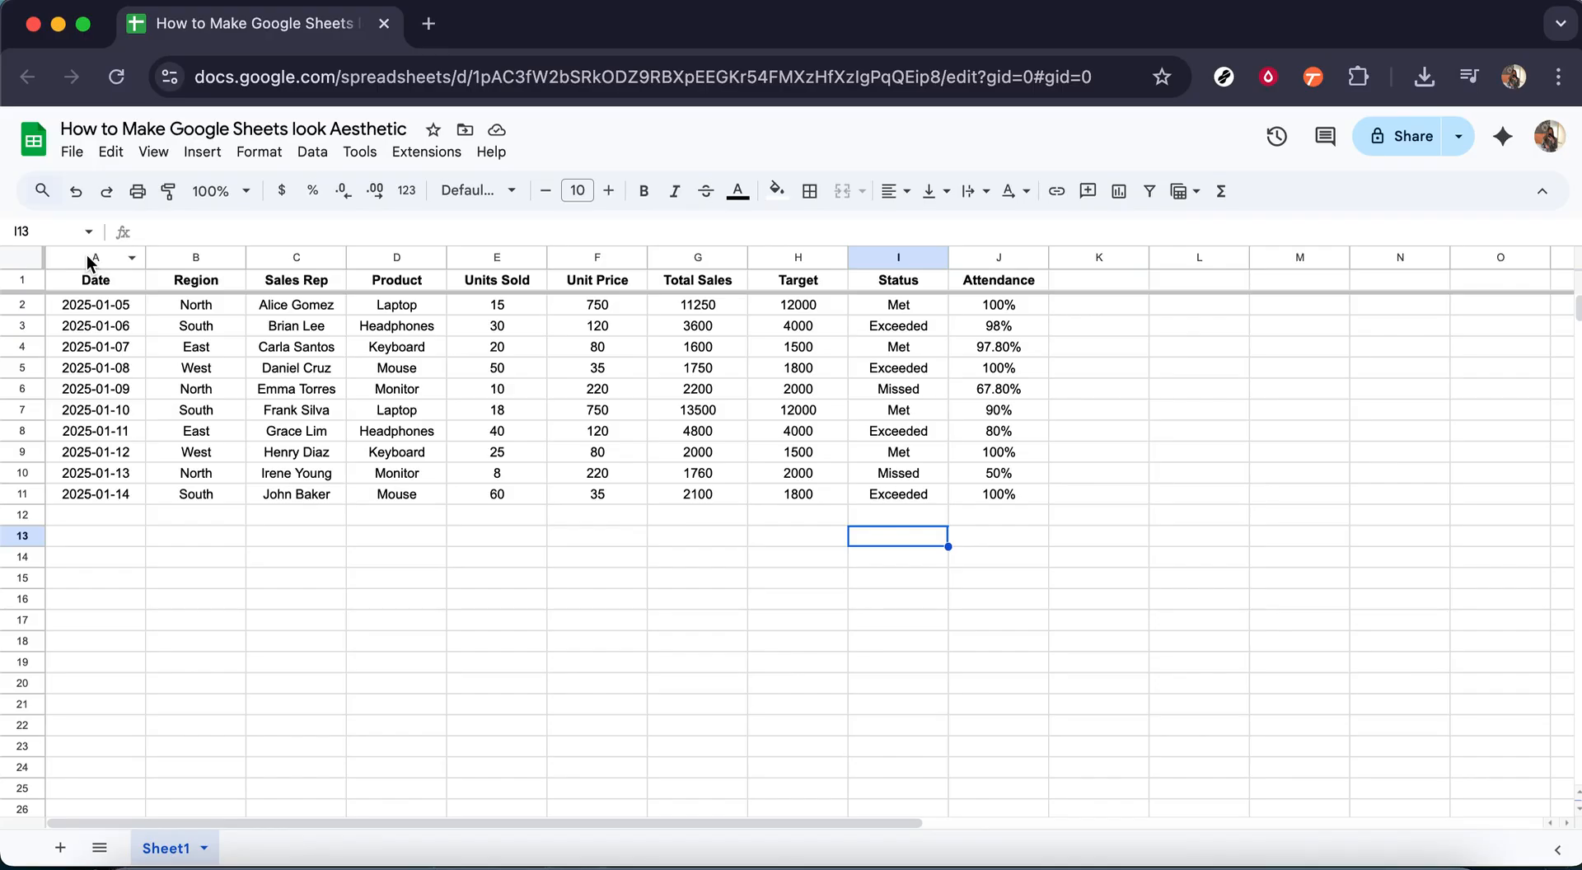
Step: Select the whole table A1:J11 and hide the sheet's gridlines
drag(122, 262, 1005, 493)
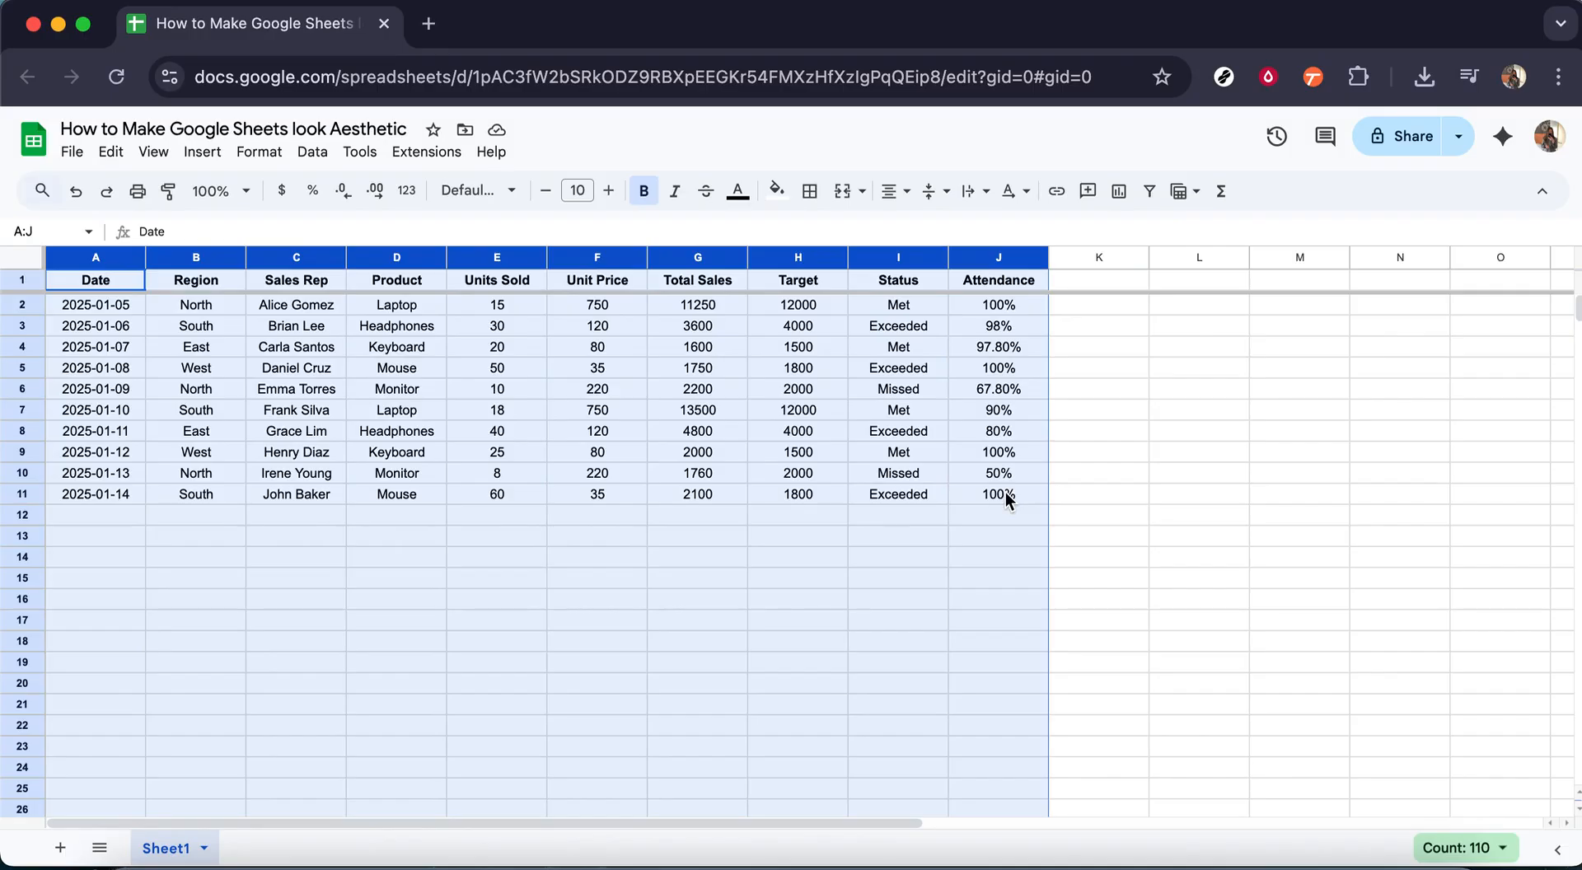
click(898, 515)
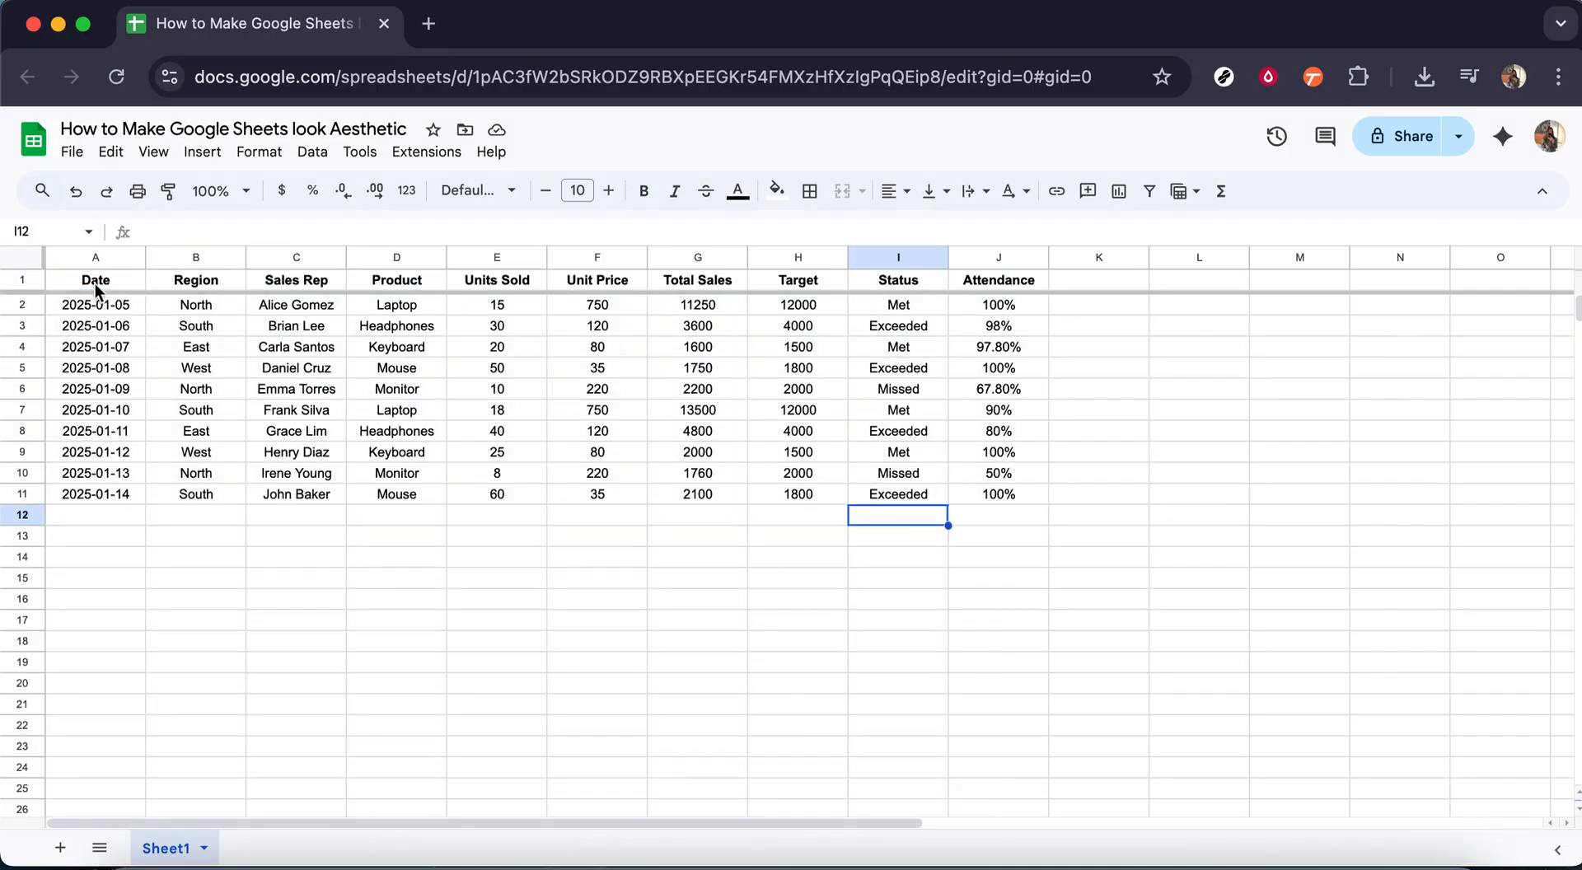
drag(96, 285, 989, 503)
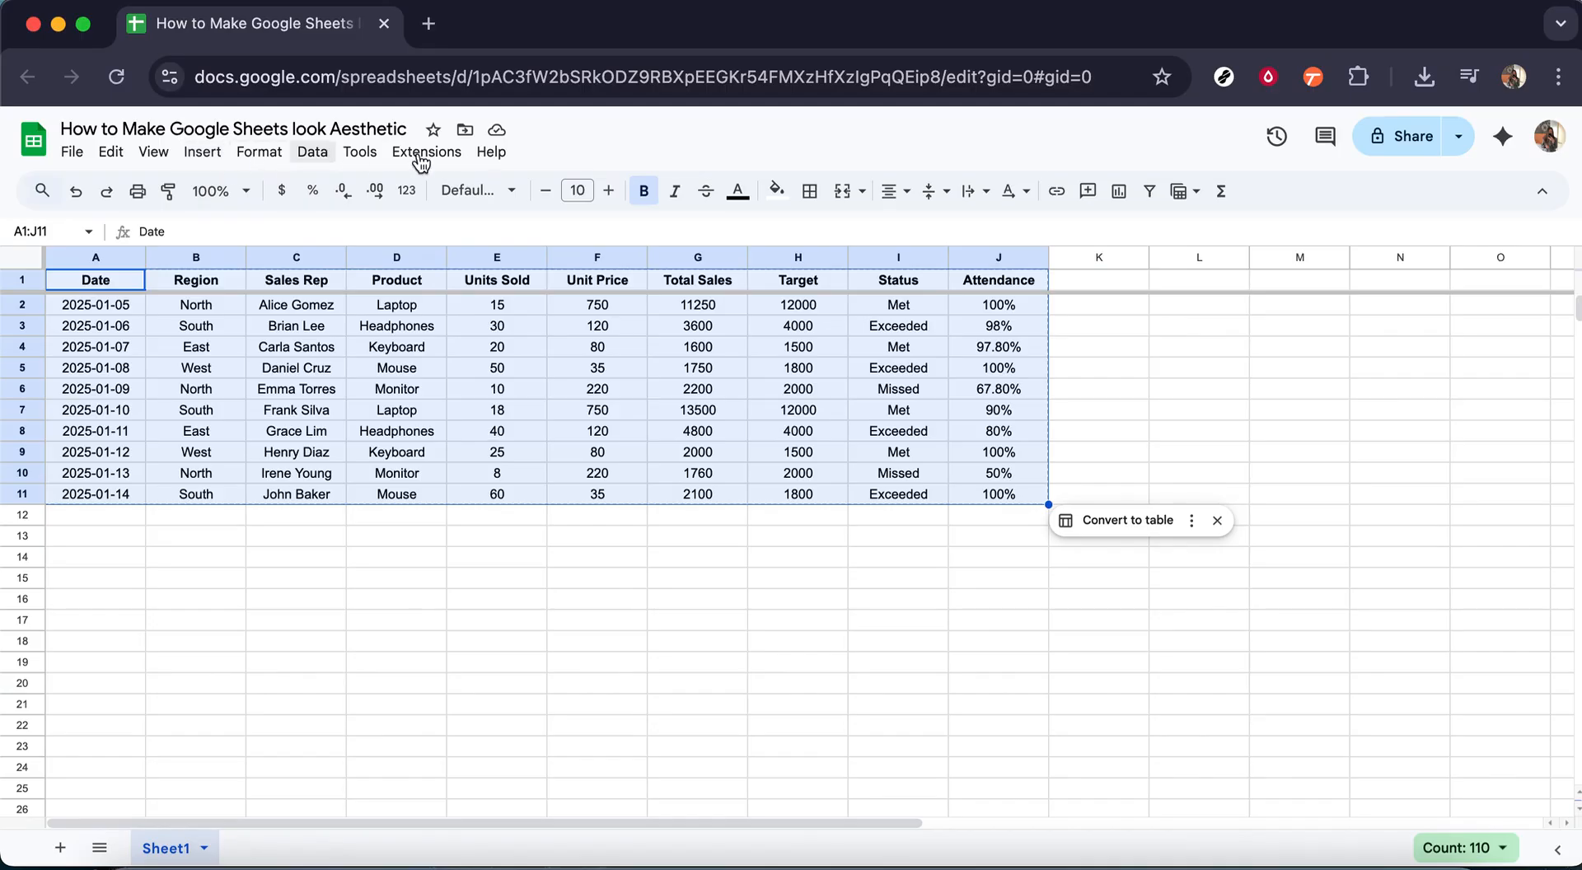
click(809, 191)
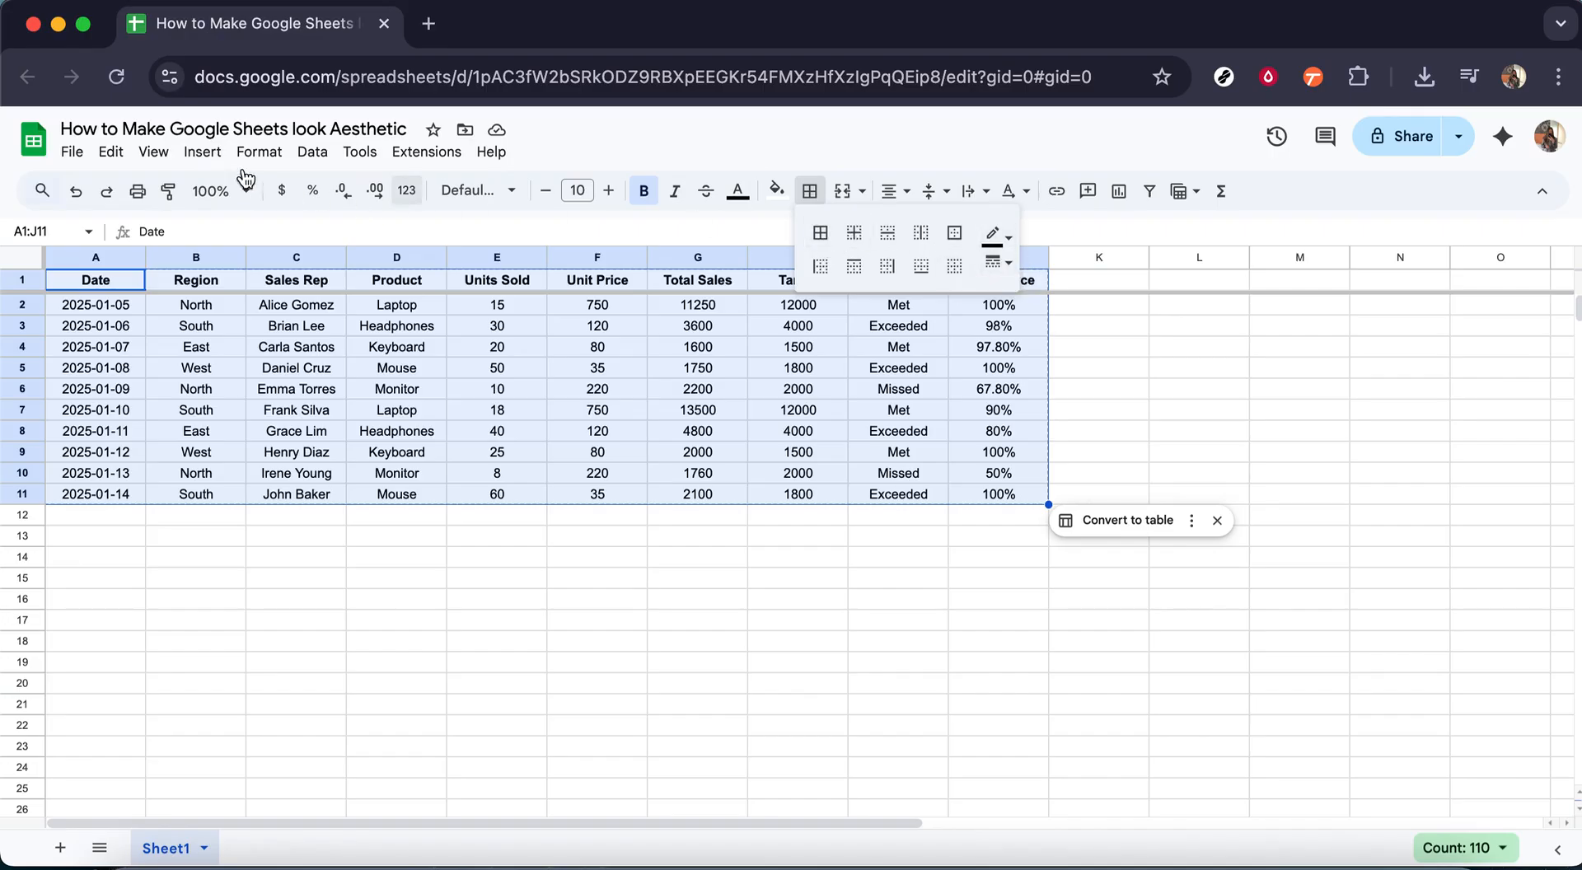
click(169, 159)
mouse_move(245, 193)
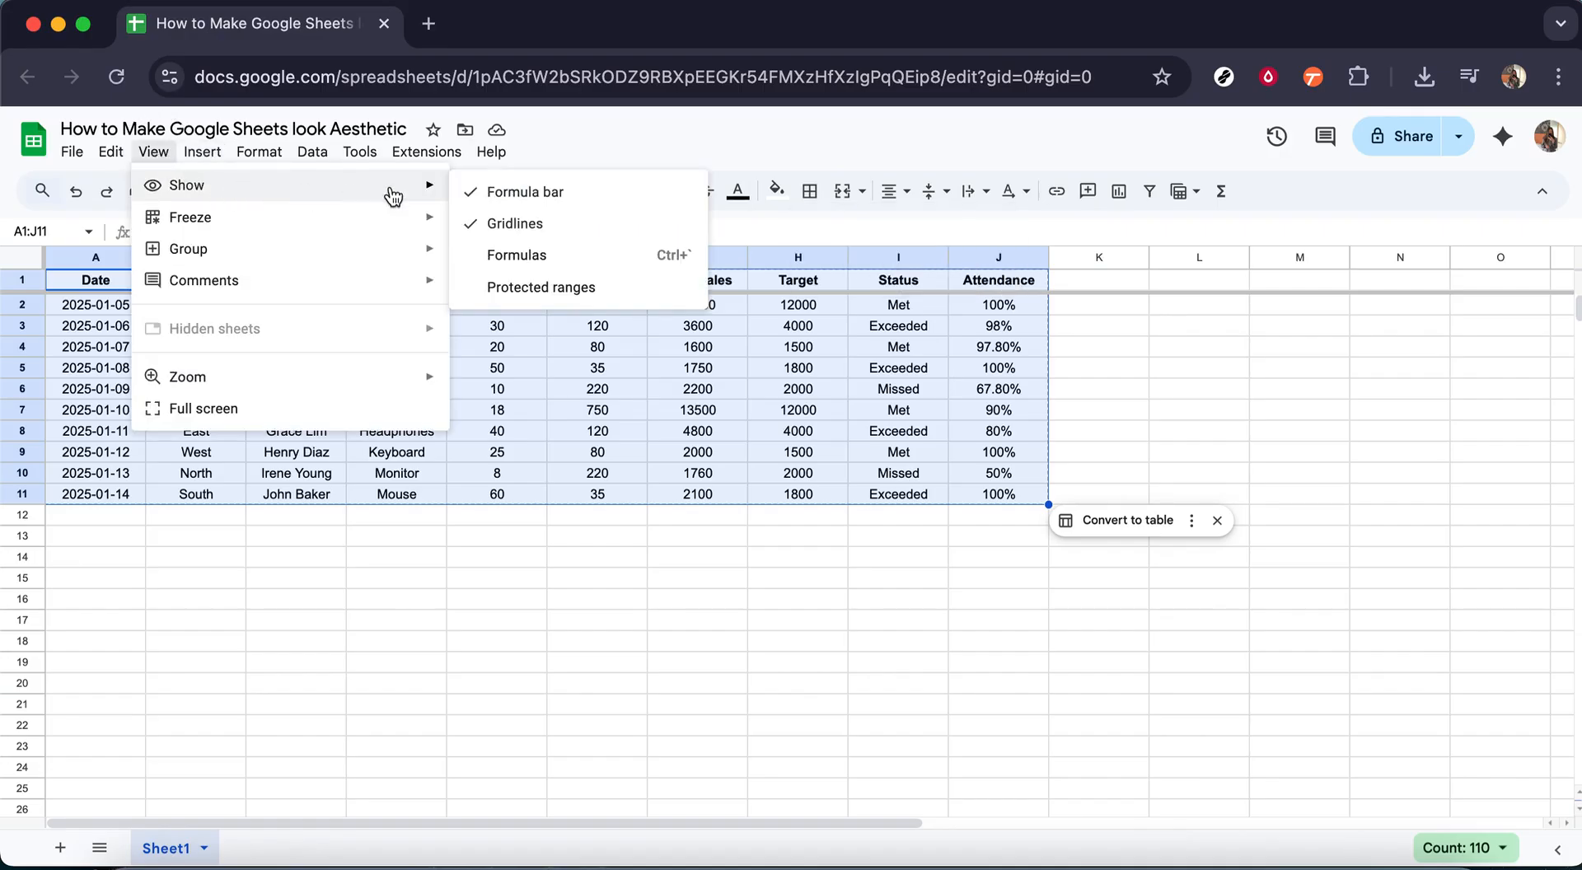
click(551, 225)
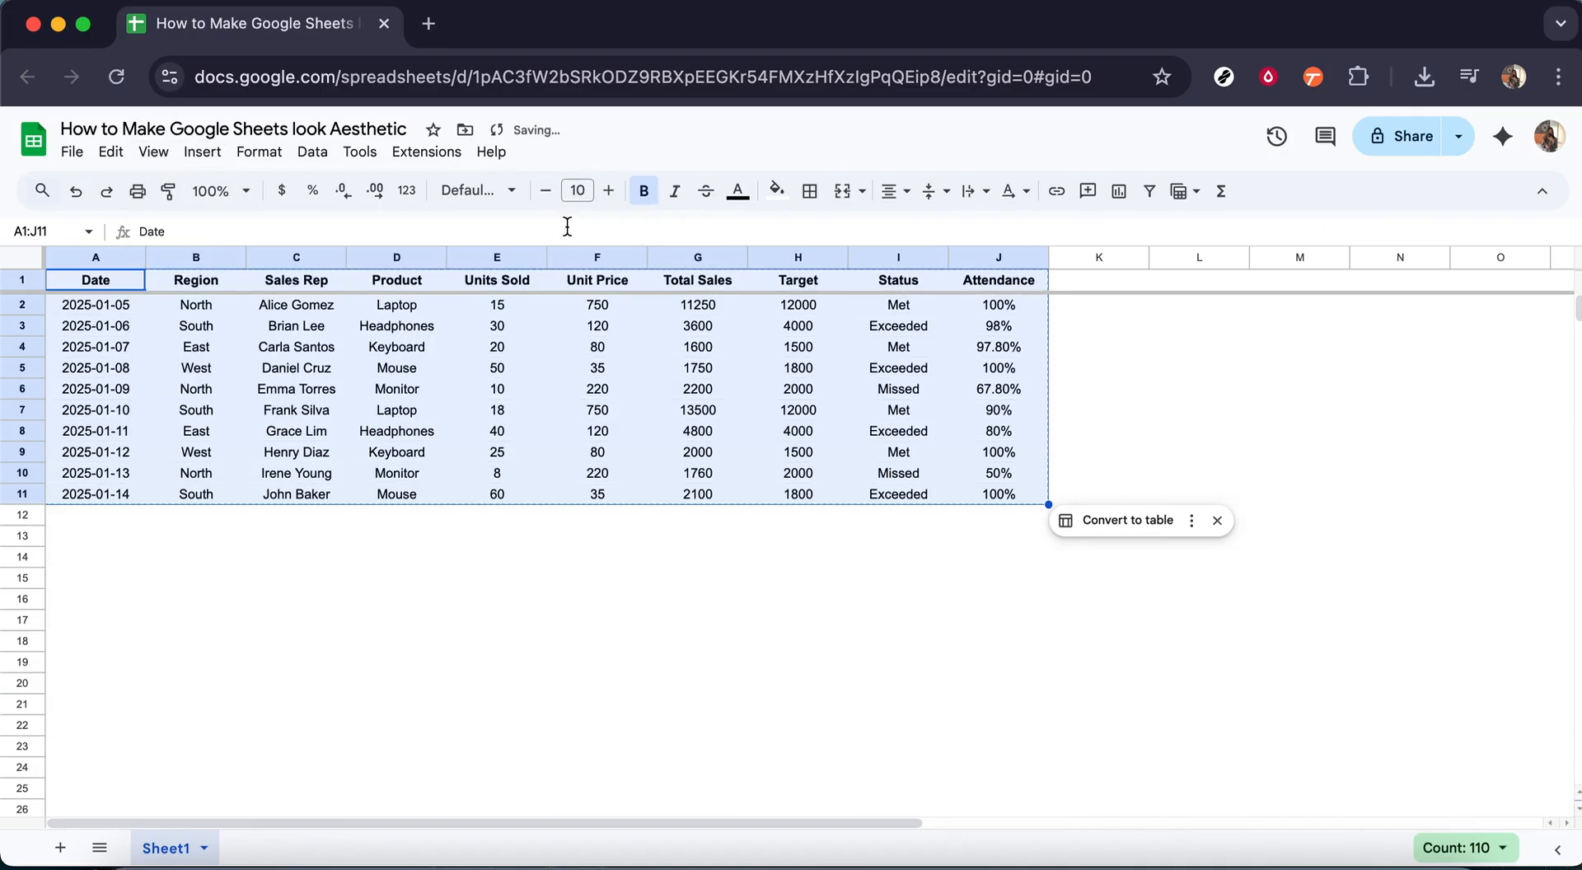
Step: Apply dashed borders to all cells of the table A1:J11
click(810, 206)
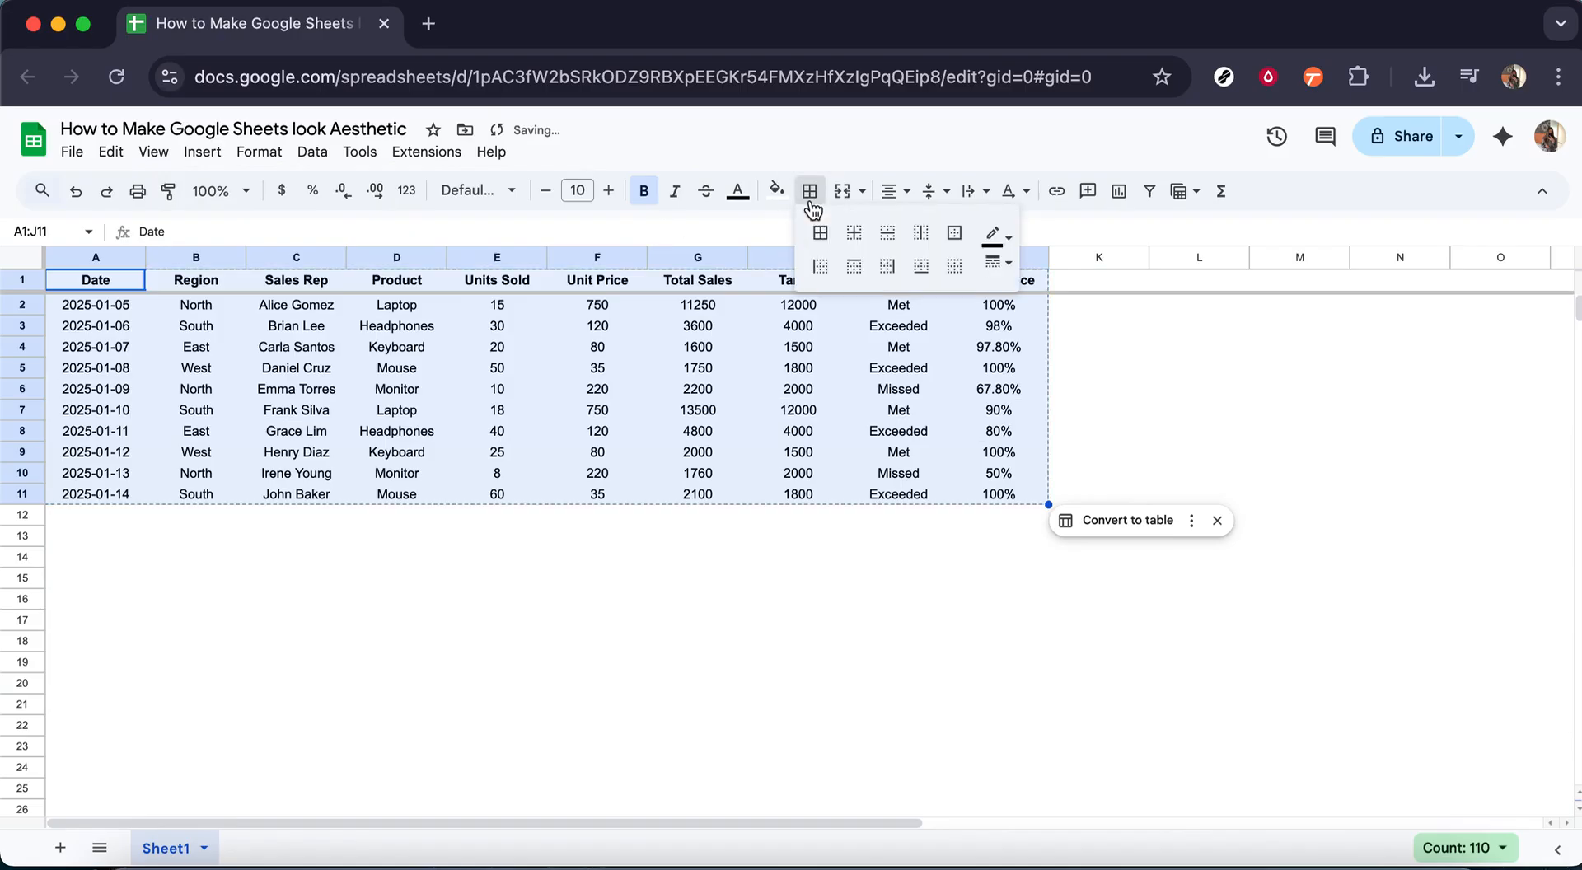
click(1014, 268)
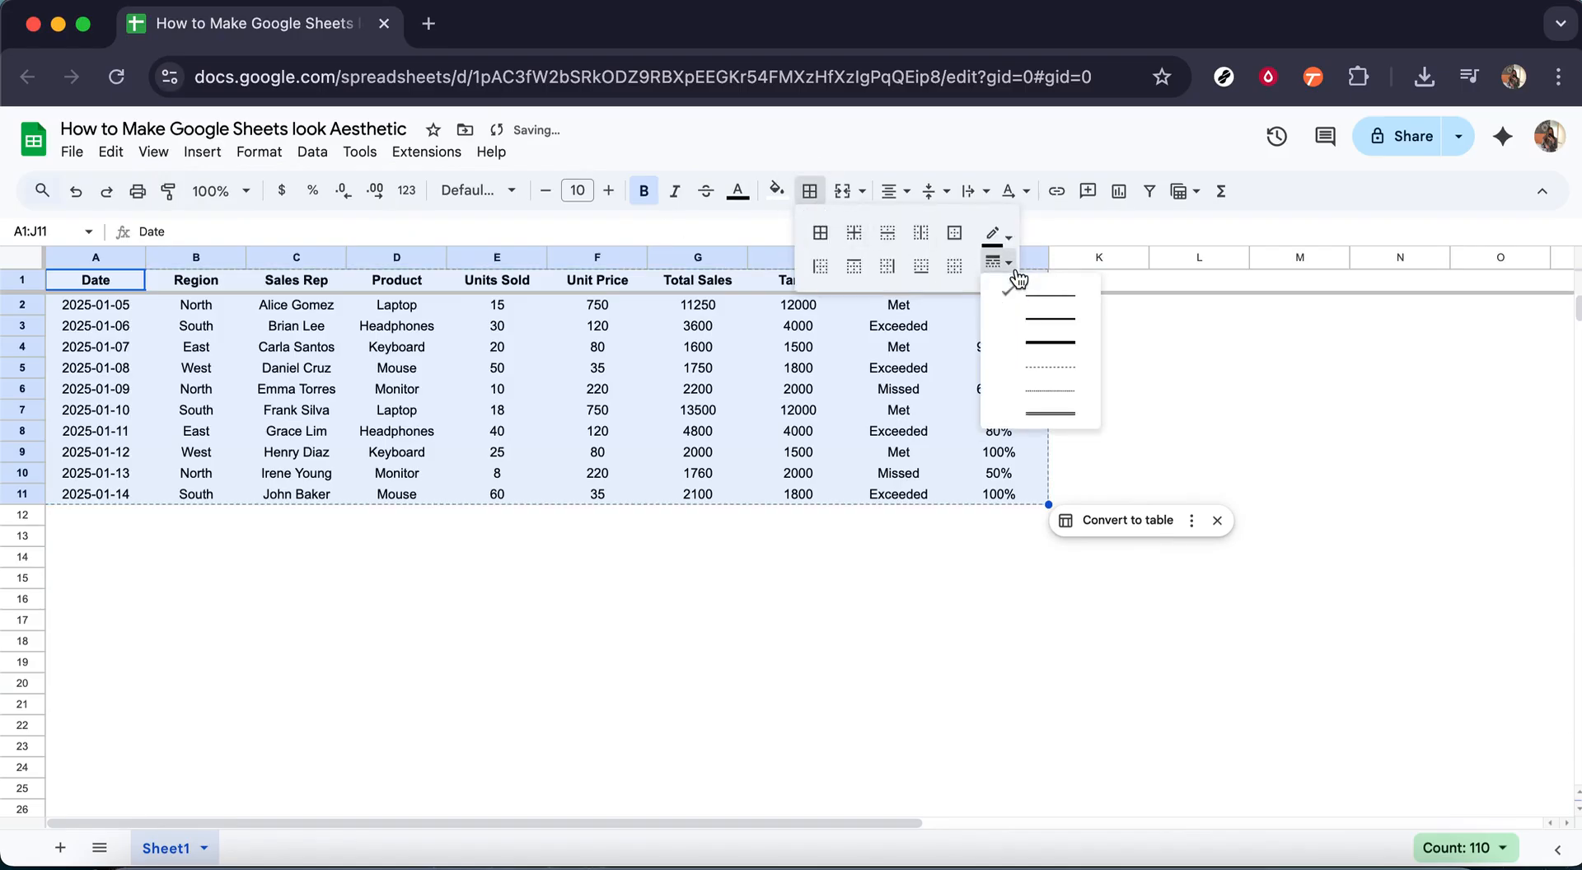
click(1039, 367)
click(819, 239)
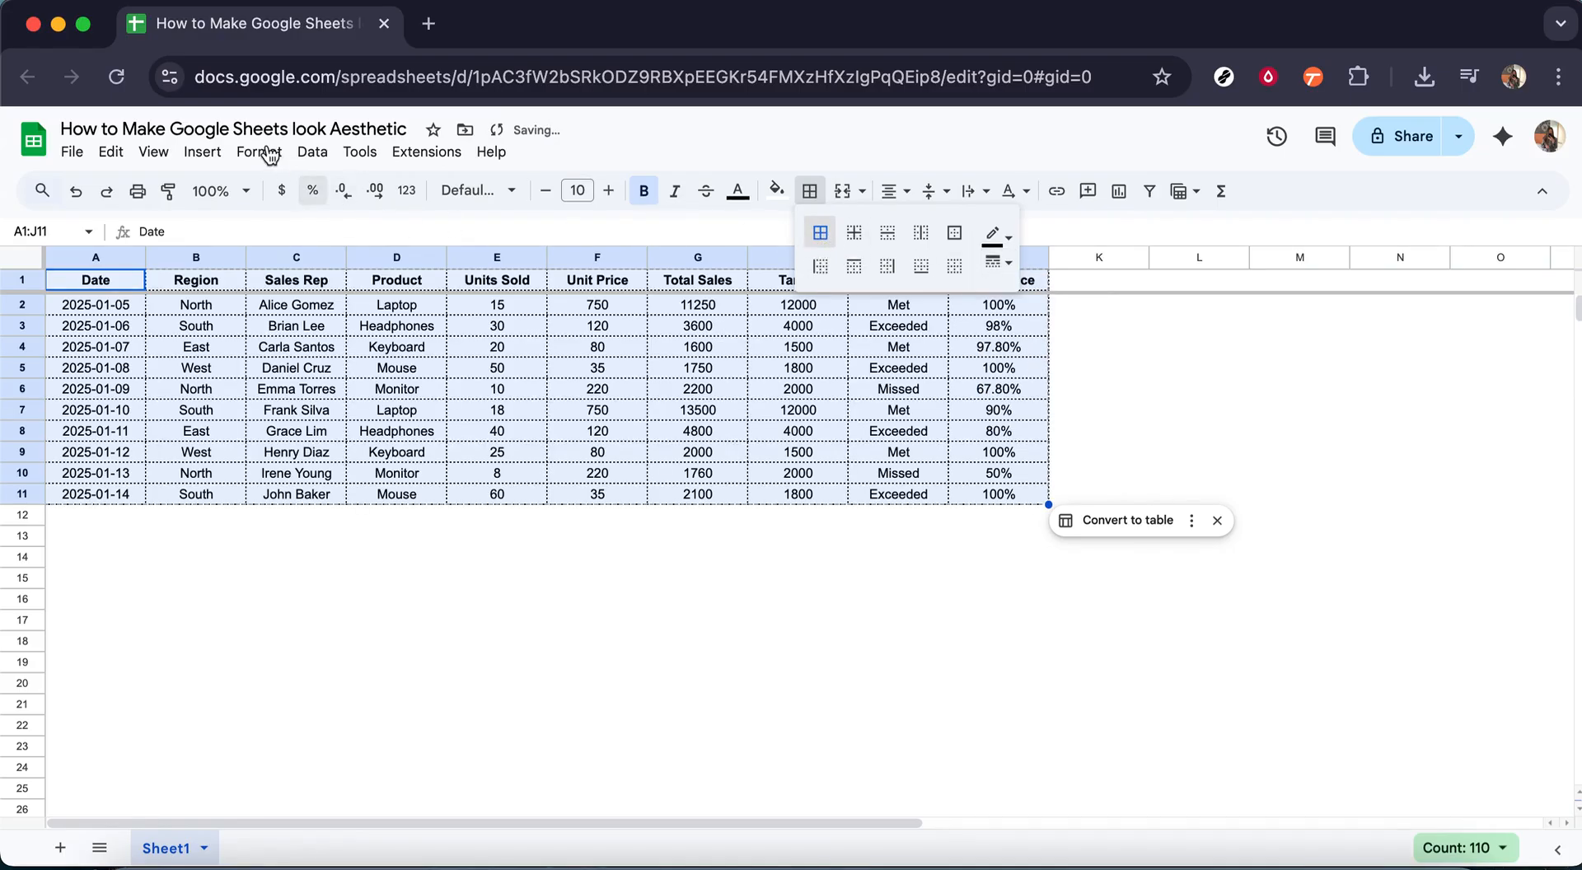
Step: Apply alternating colors to A1:J11 using the default green style with a green header and light green banding
click(217, 159)
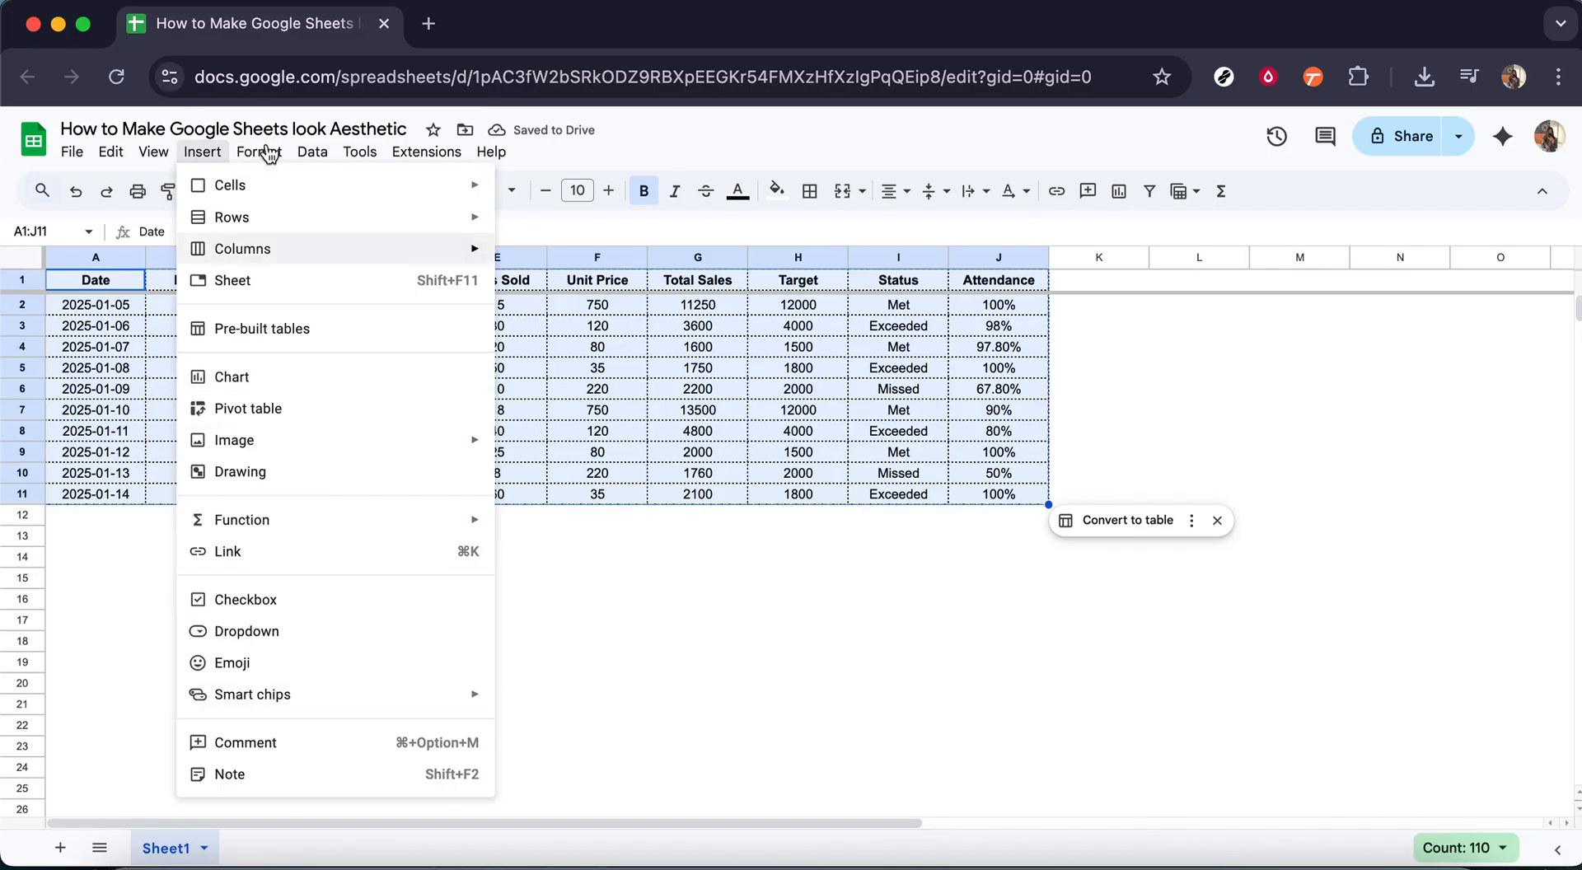
mouse_move(262, 153)
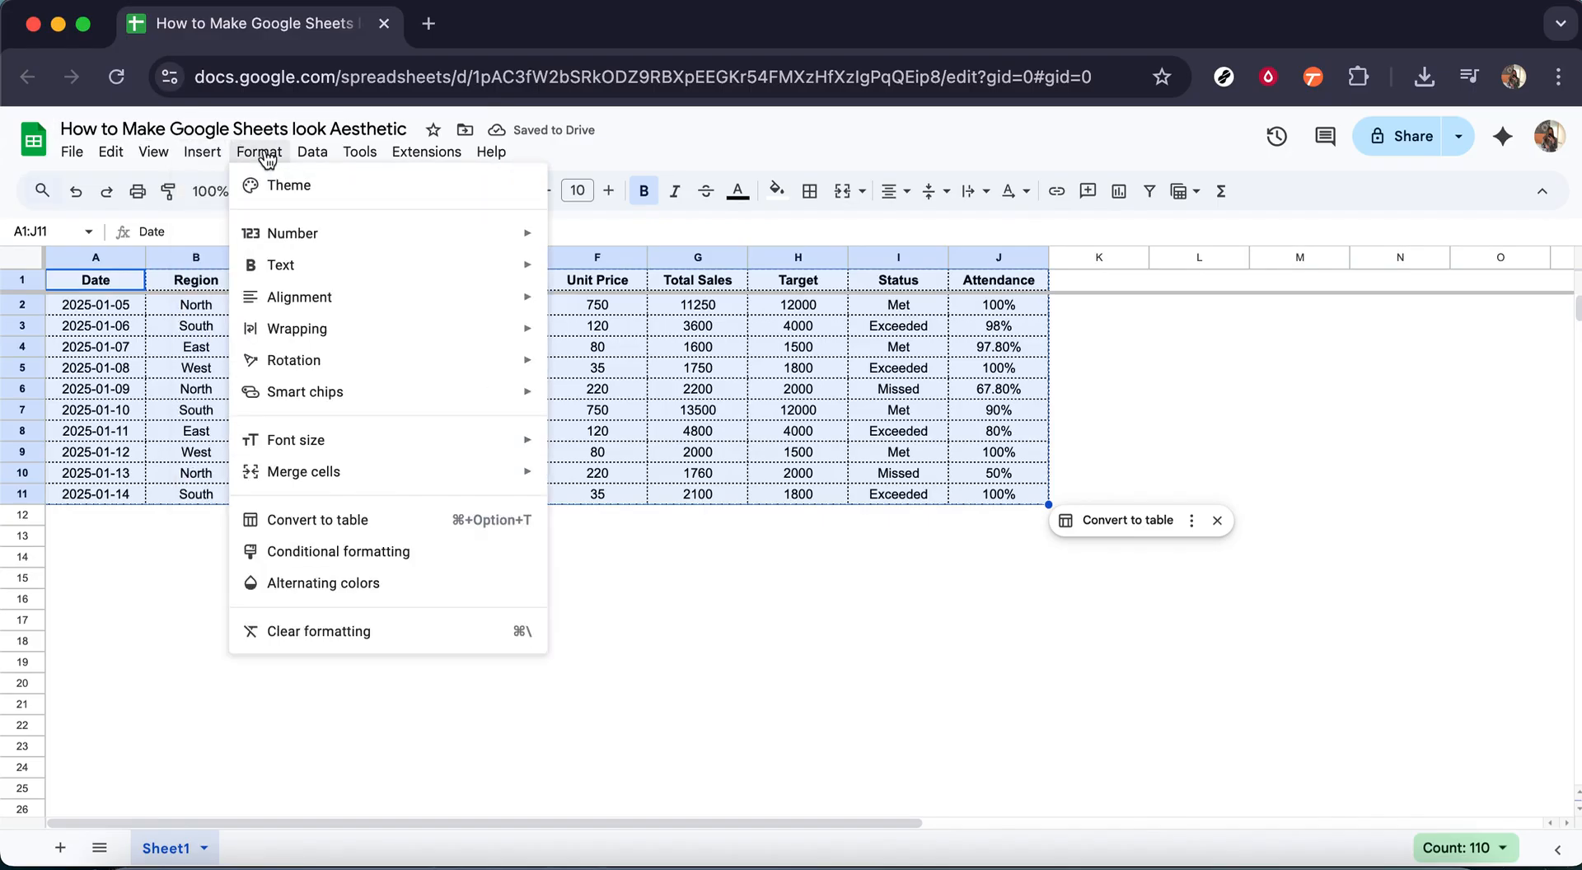
click(346, 582)
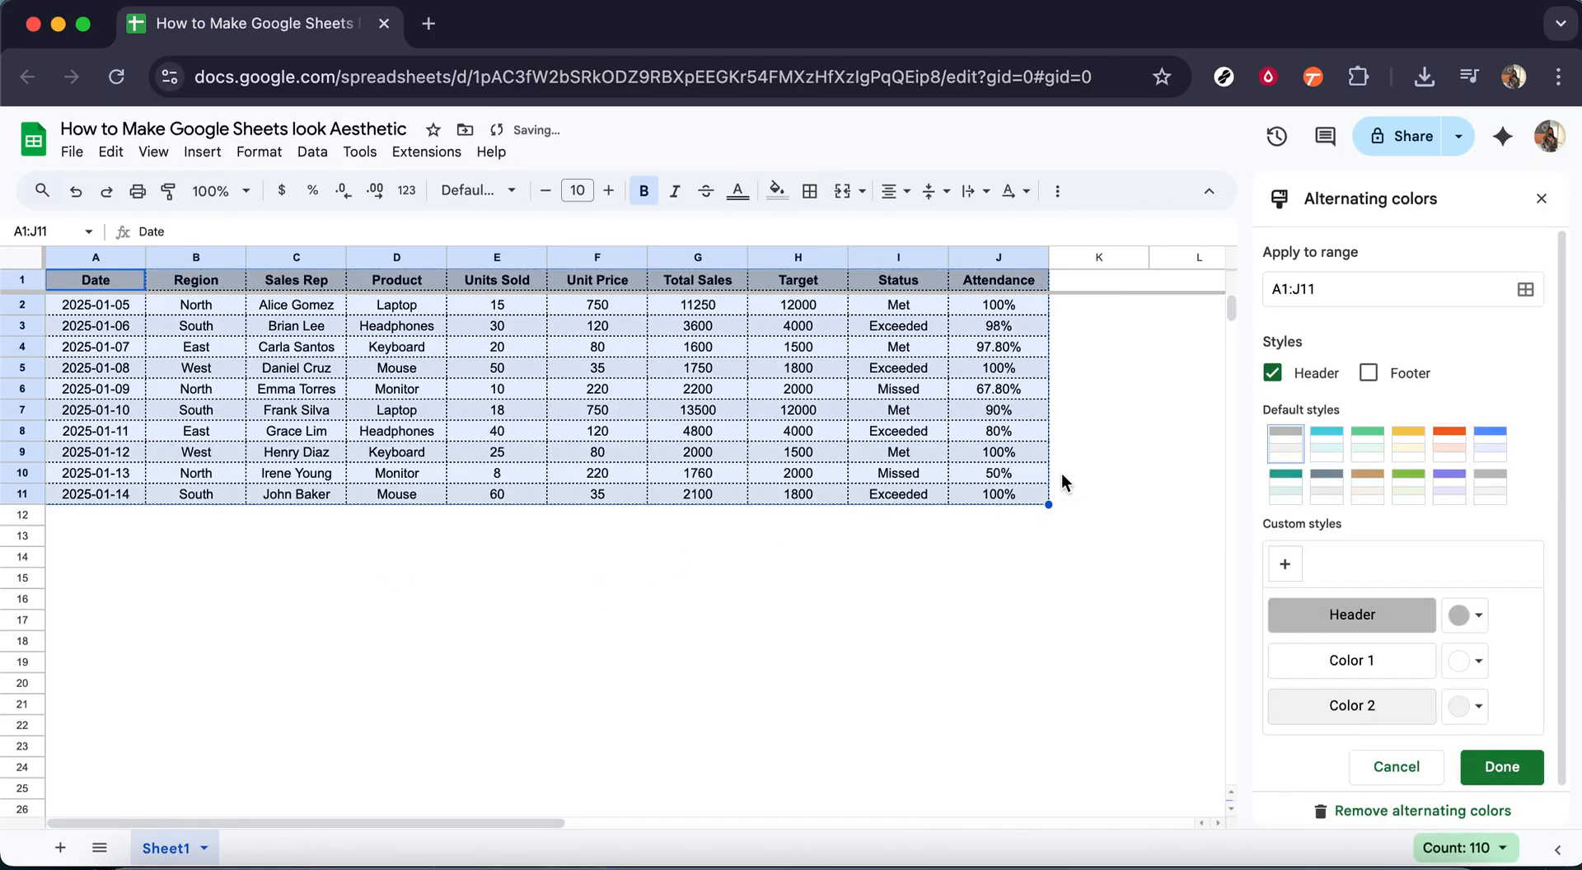
click(1406, 488)
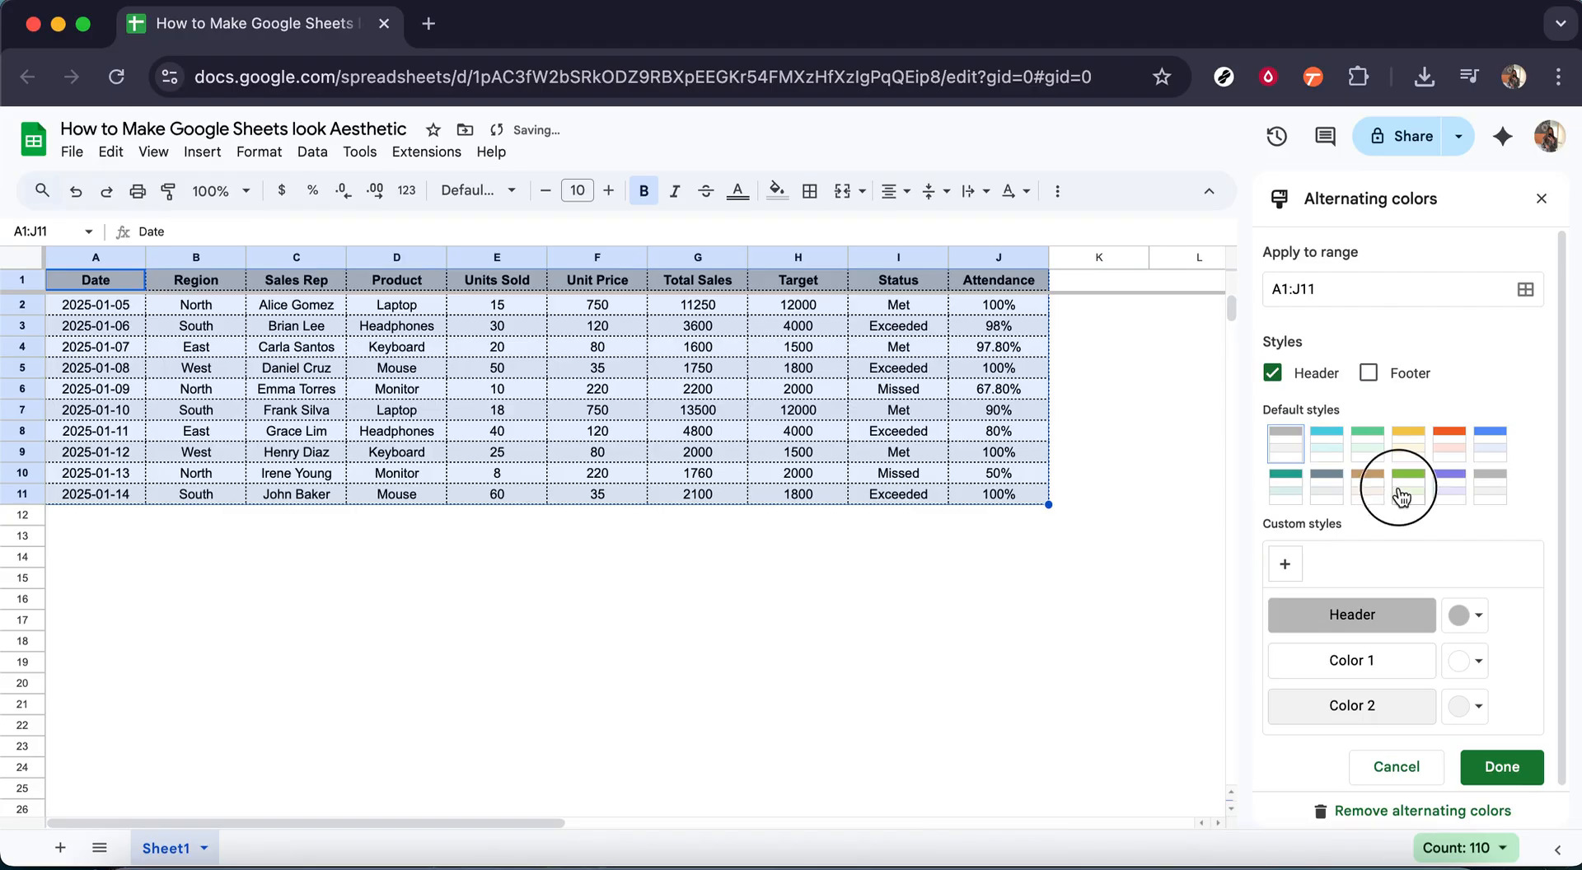
click(1518, 774)
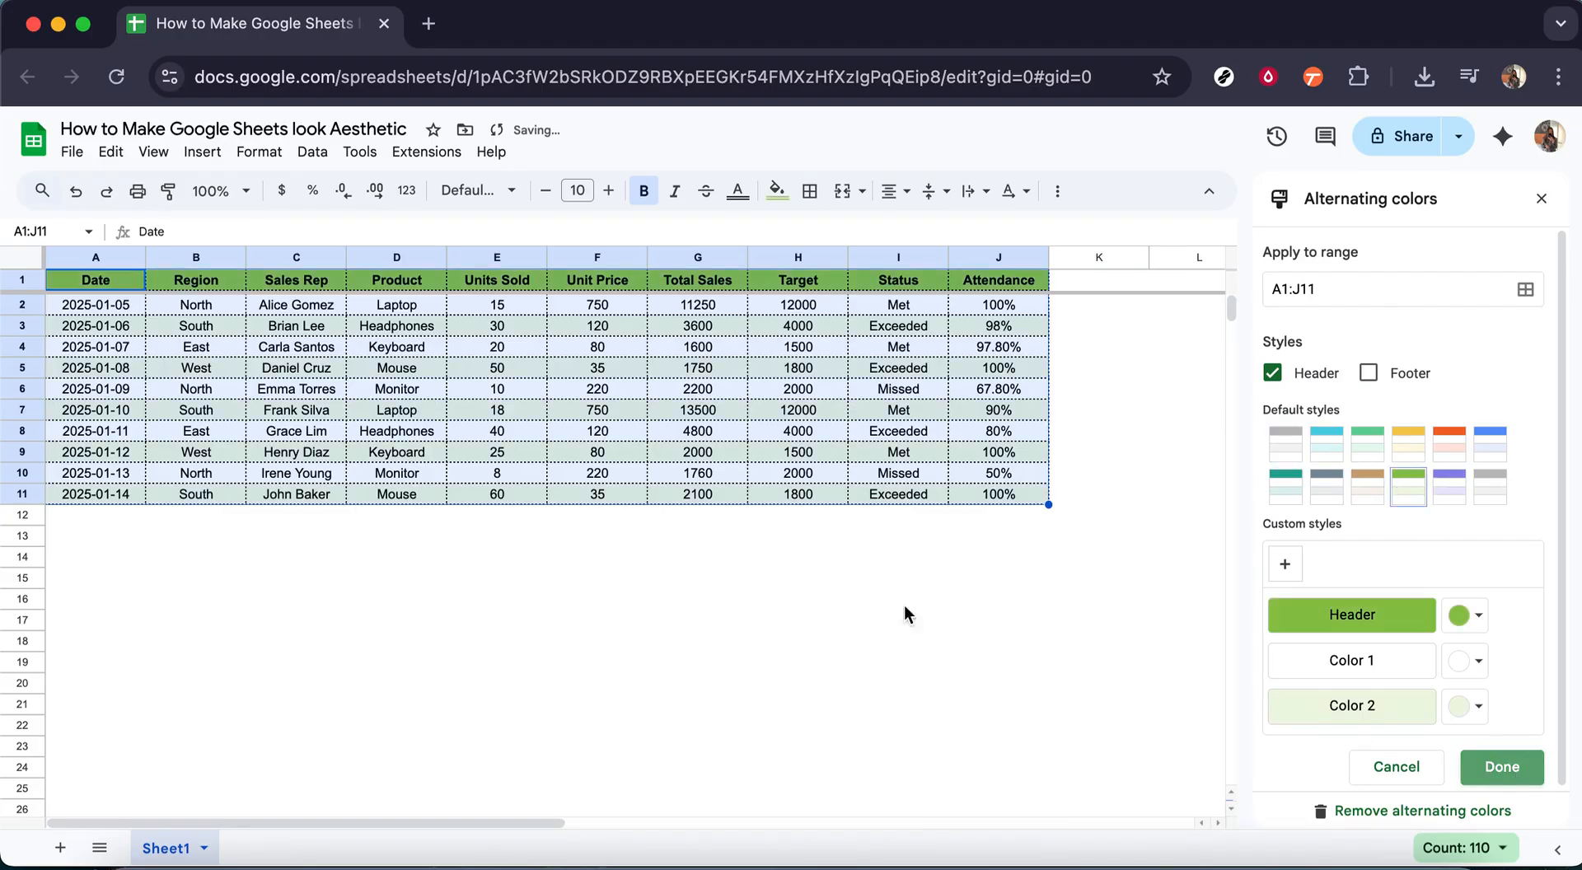